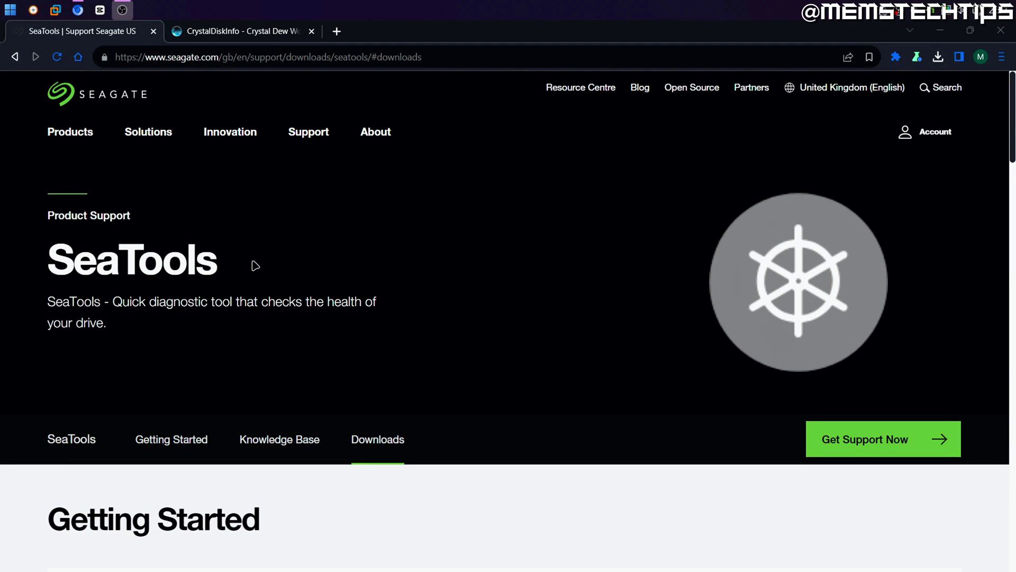
pyautogui.moveTo(48, 265); pyautogui.dragTo(232, 261)
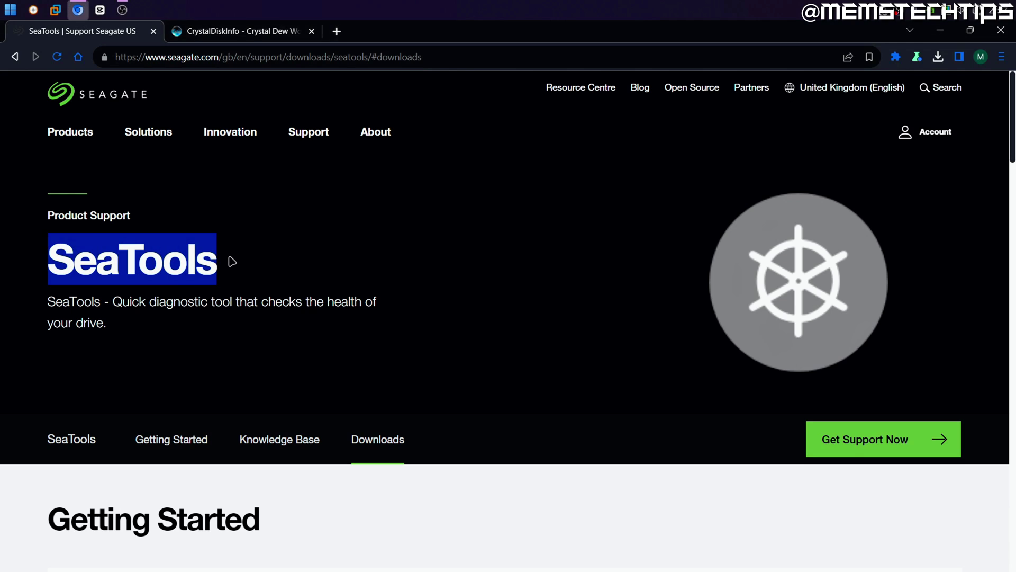
pyautogui.click(227, 36)
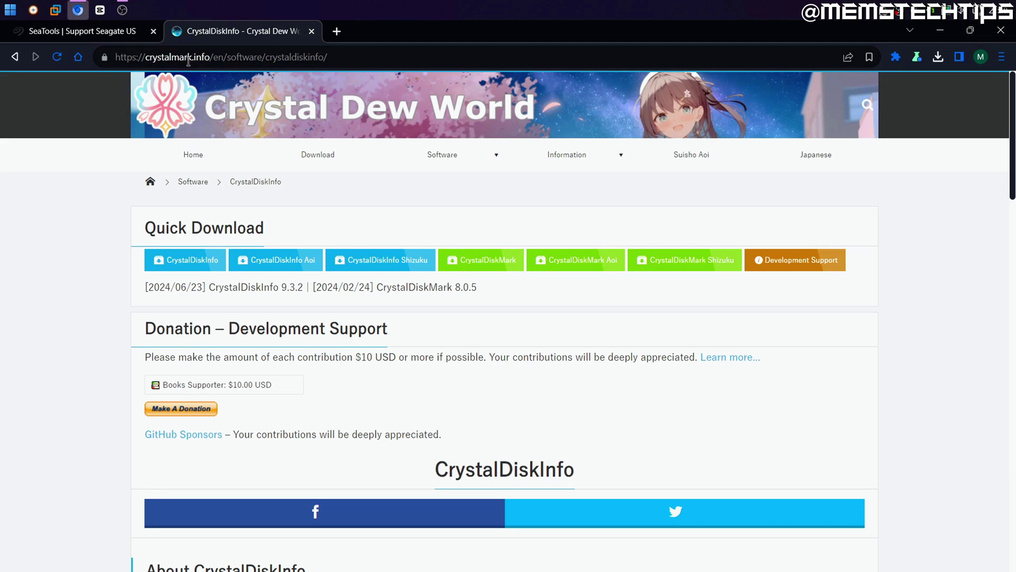
pyautogui.click(80, 31)
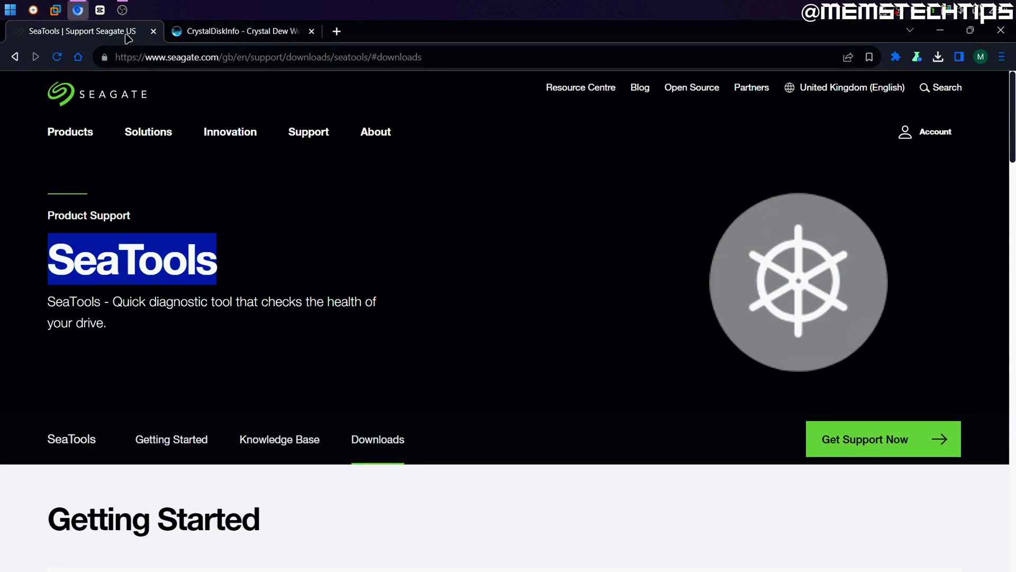
pyautogui.click(232, 77)
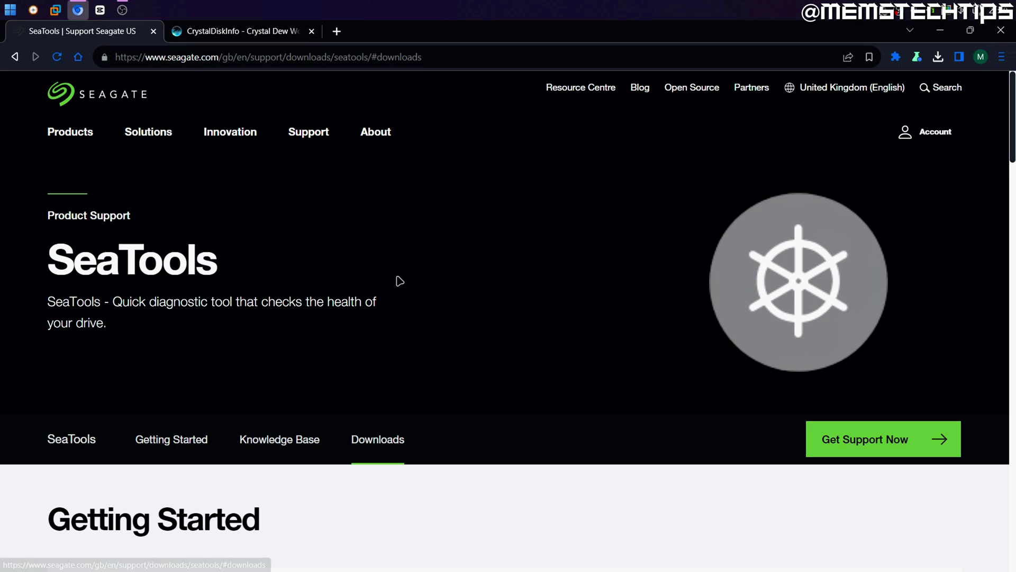
# Download SeaToolsWindowsInstaller.exe for SeaTools 5 (Windows) from Seagate and run it
pyautogui.scroll(-6, 419, 266)
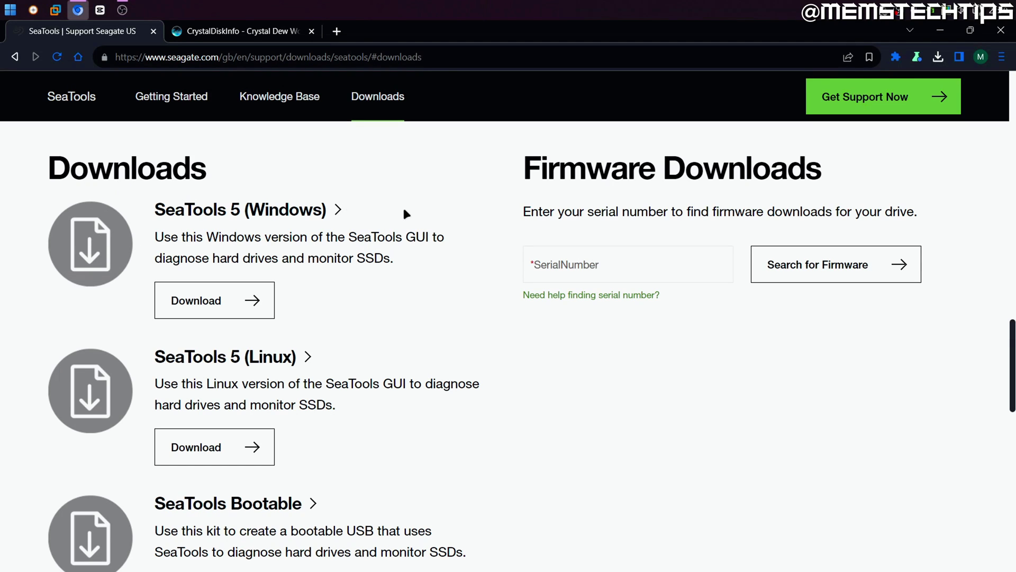
pyautogui.scroll(-2, 285, 233)
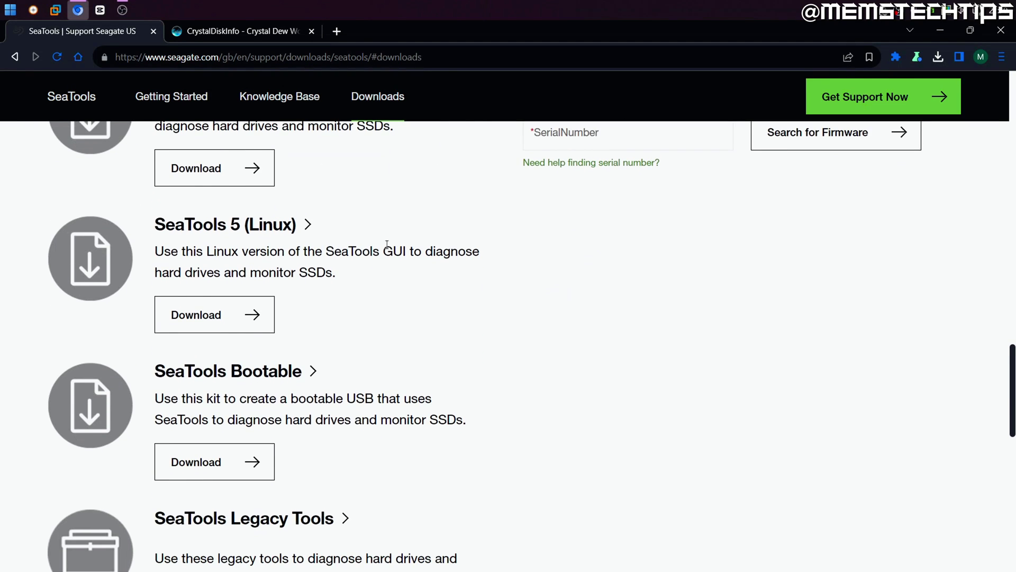
pyautogui.scroll(3, 432, 241)
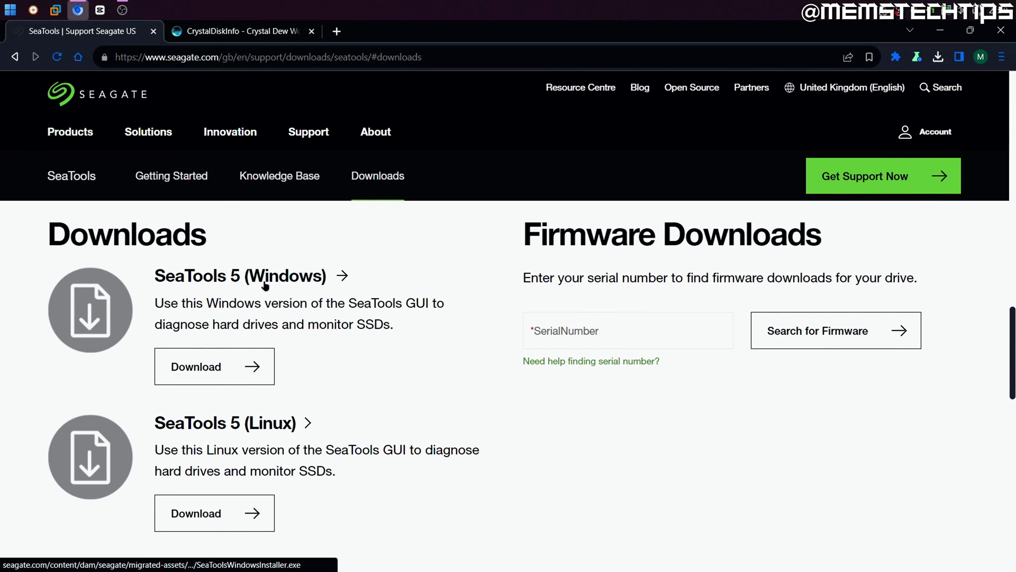
pyautogui.click(205, 369)
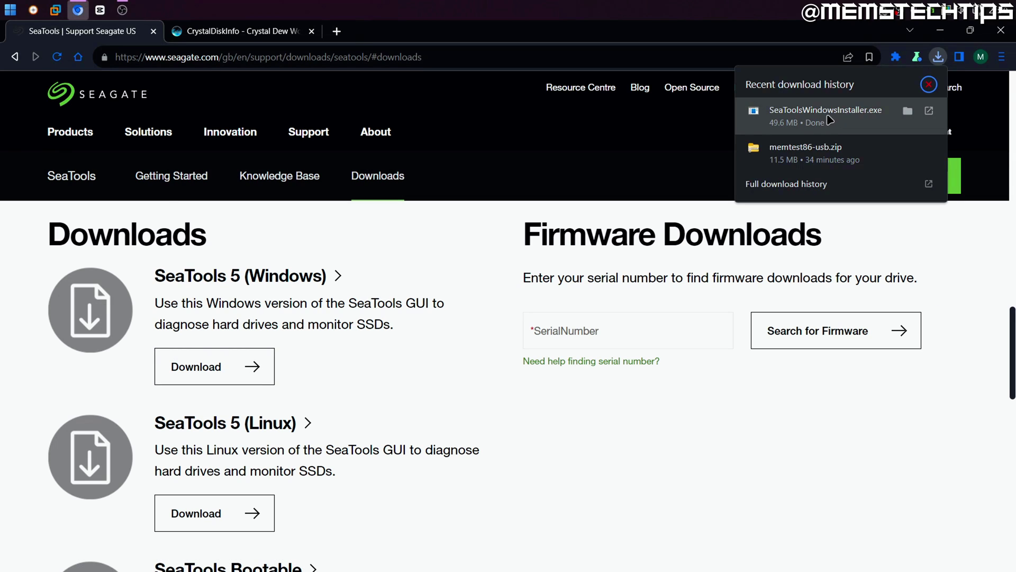
pyautogui.click(821, 117)
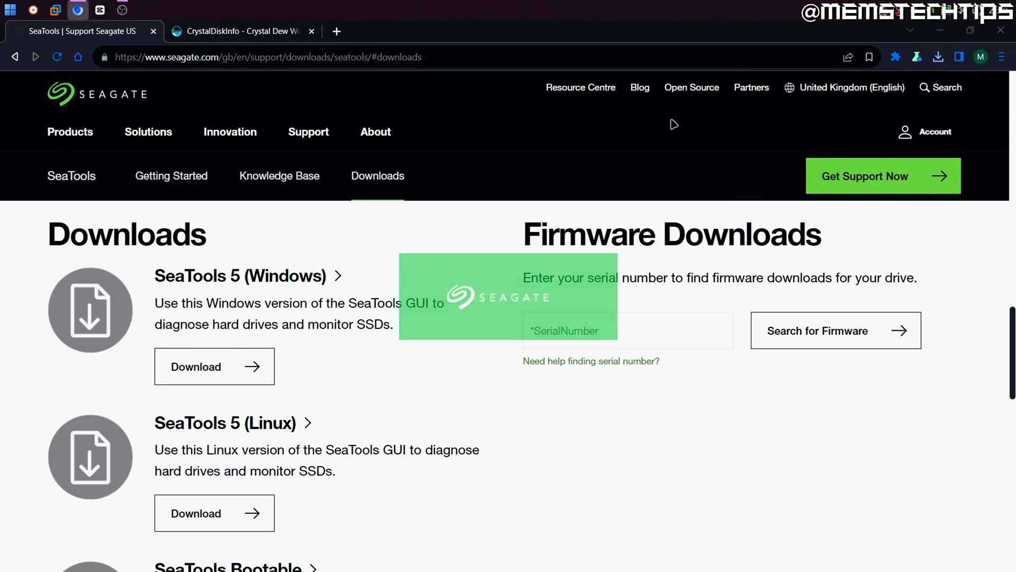
# Install SeaTools 5 in the default directory and launch it when setup finishes
pyautogui.click(589, 416)
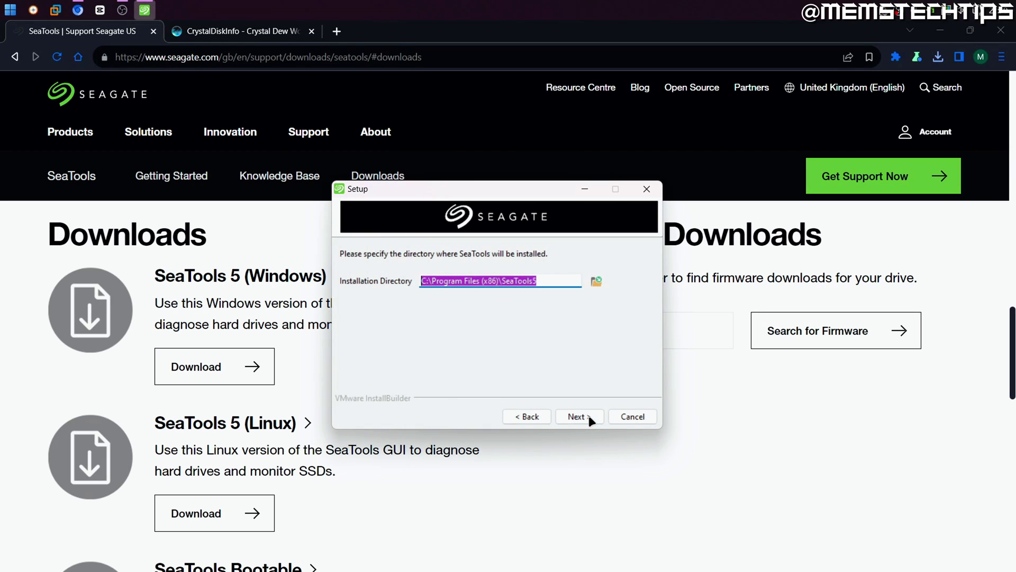
pyautogui.click(591, 416)
pyautogui.click(590, 416)
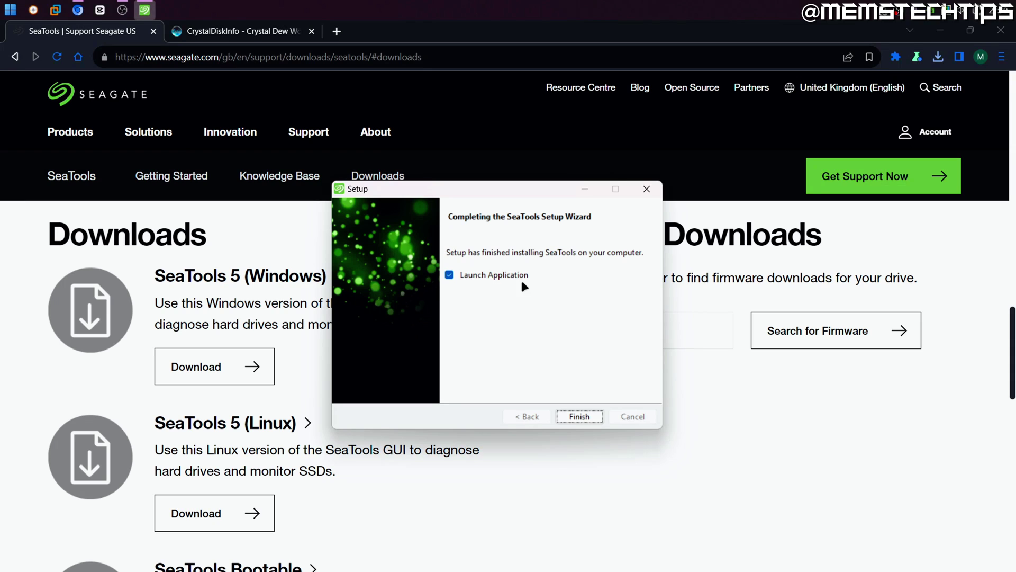
pyautogui.click(589, 418)
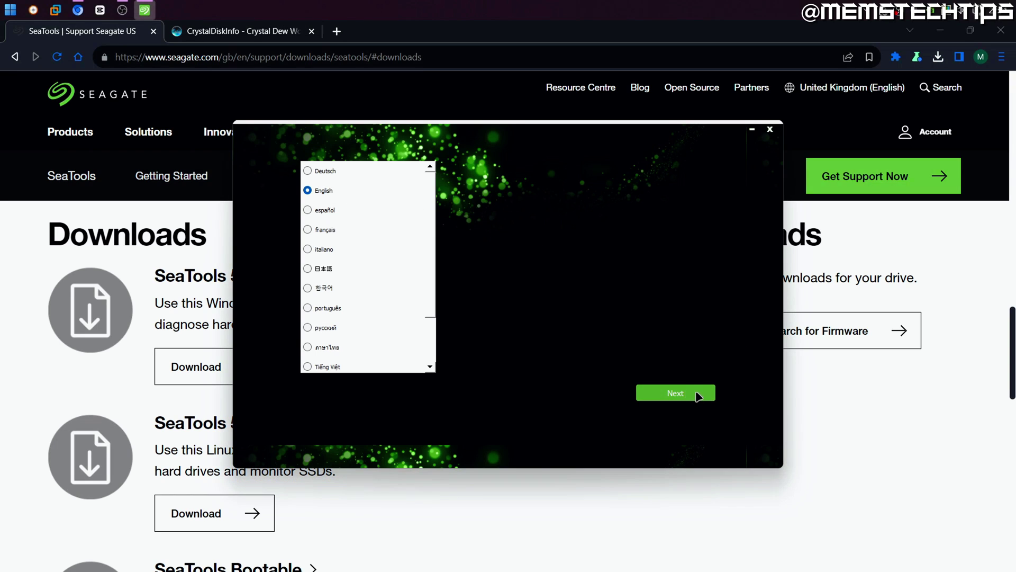
# Keep English as the language and accept the SeaTools licence agreement
pyautogui.click(695, 393)
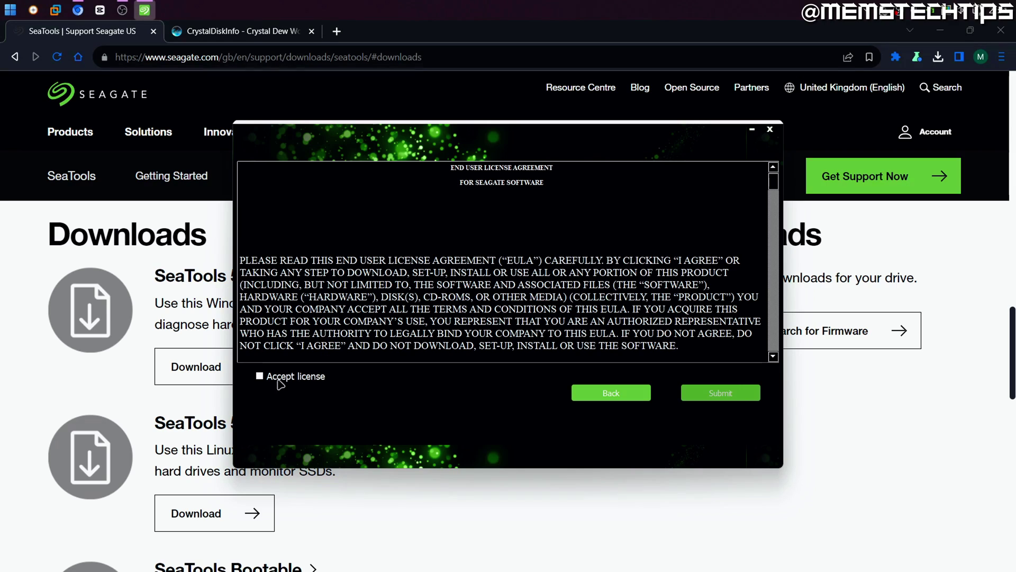
pyautogui.click(260, 376)
pyautogui.click(747, 392)
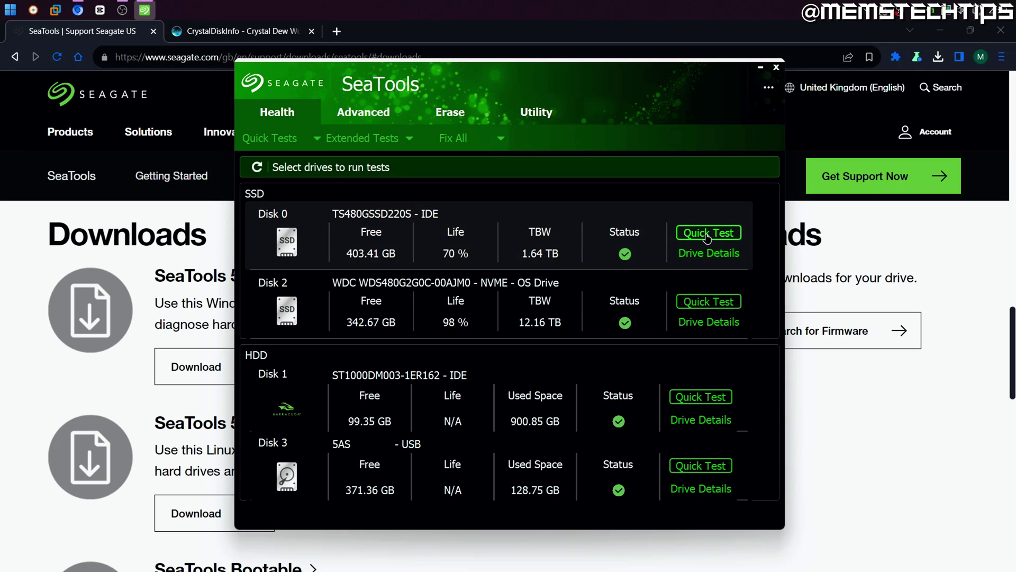
pyautogui.click(720, 255)
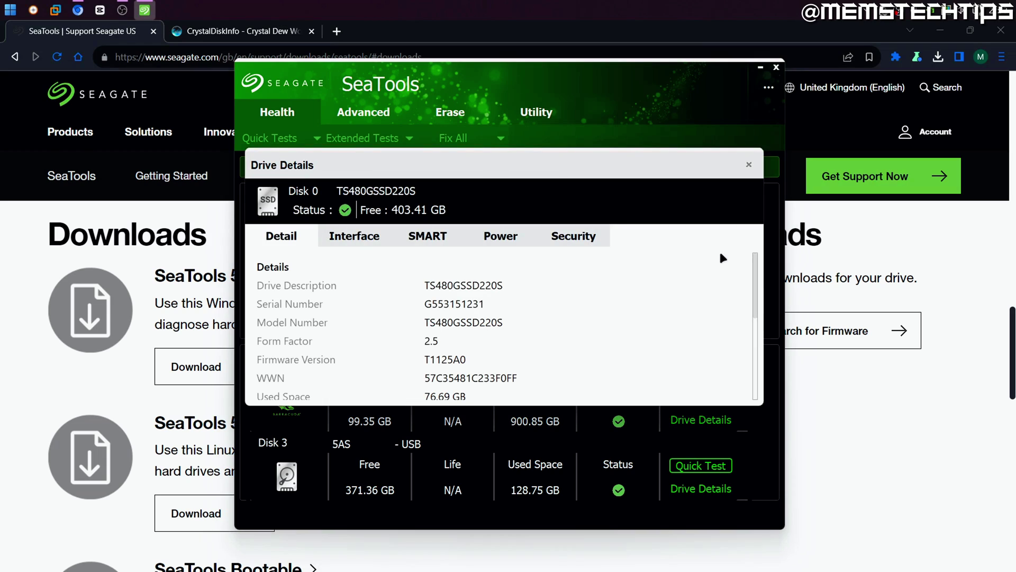
pyautogui.scroll(-1, 633, 283)
pyautogui.scroll(1, 606, 309)
pyautogui.click(349, 236)
pyautogui.click(431, 236)
pyautogui.click(496, 239)
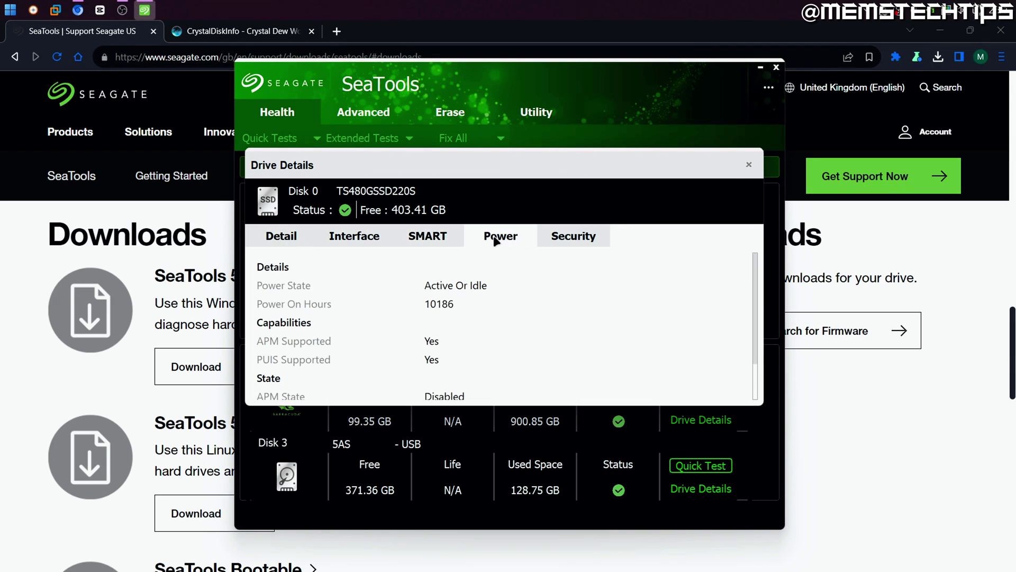
pyautogui.click(748, 164)
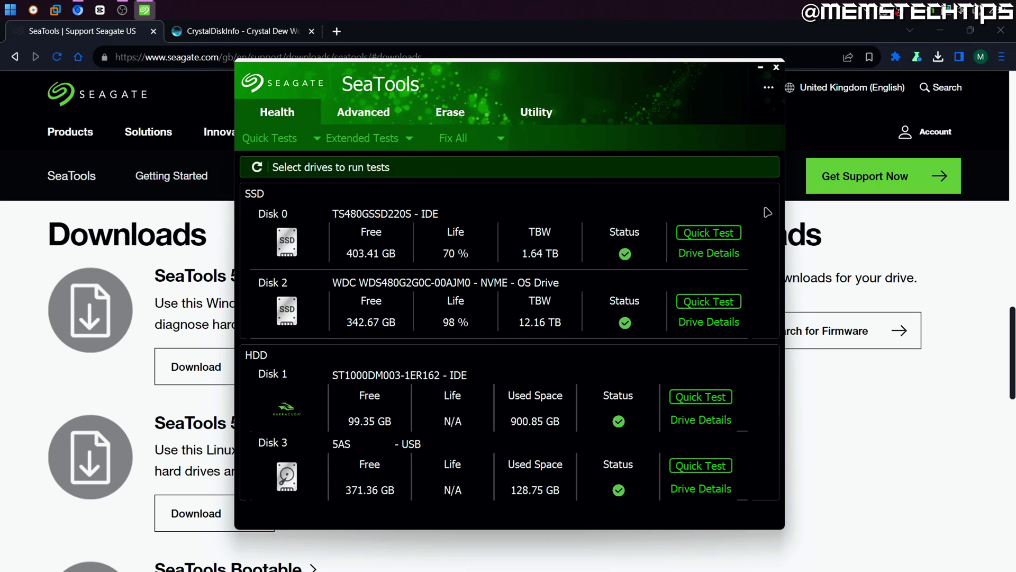
# Run a Quick Test on Disk 0 and reselect the drive once it passes
pyautogui.click(717, 236)
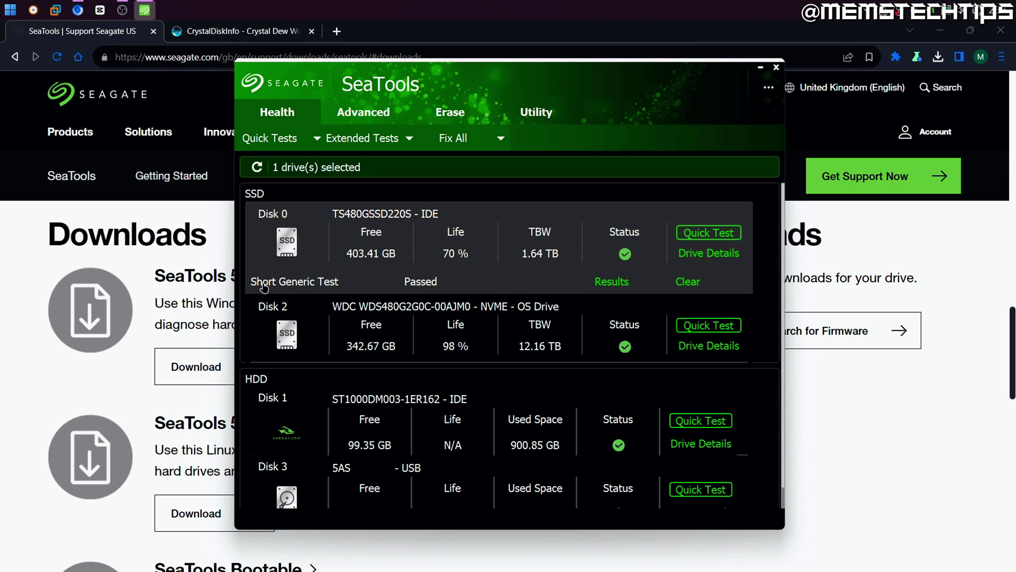
pyautogui.click(418, 291)
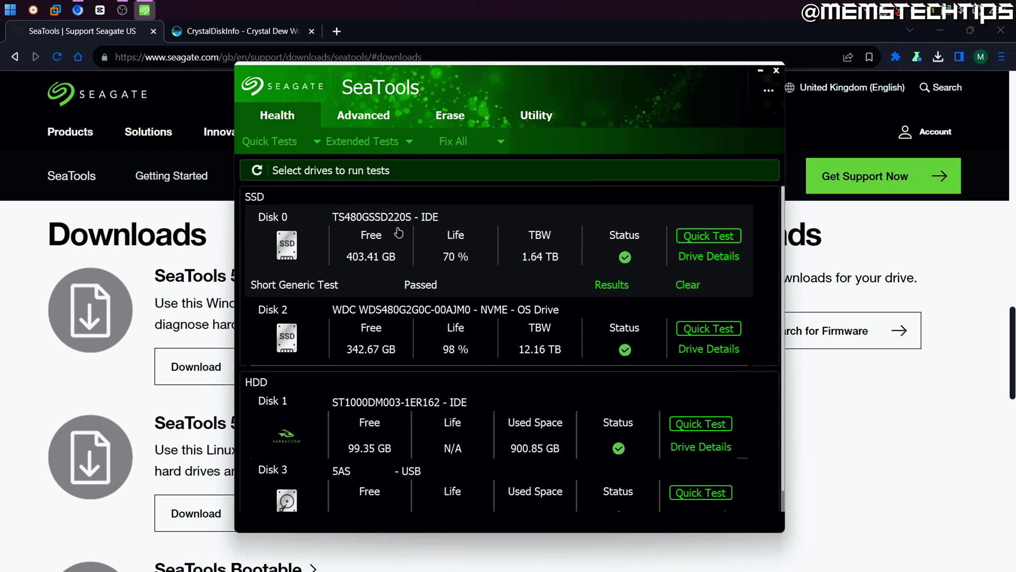
pyautogui.click(505, 256)
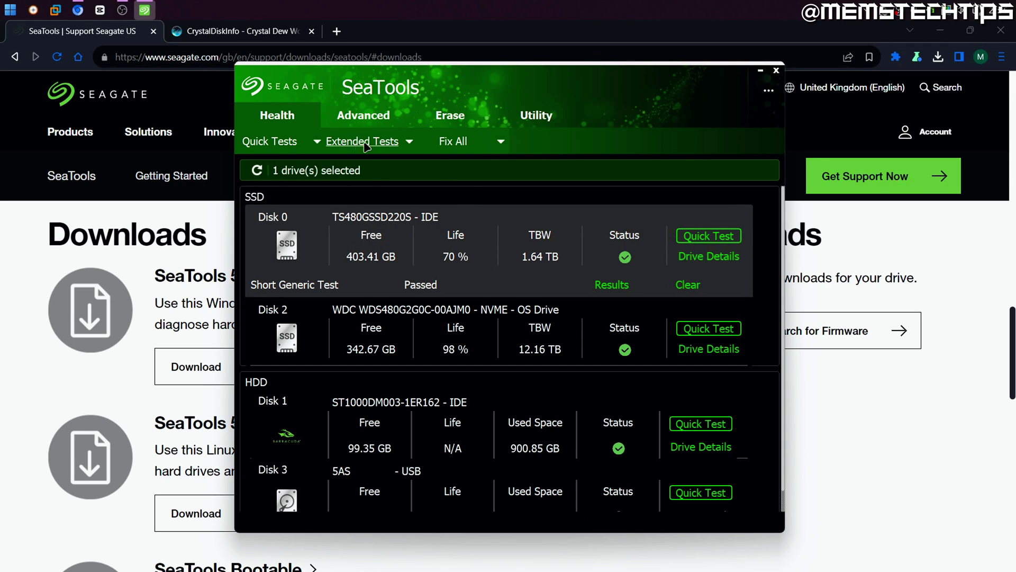
# Start a Long Generic Test on Disk 0, then abort it
pyautogui.click(390, 145)
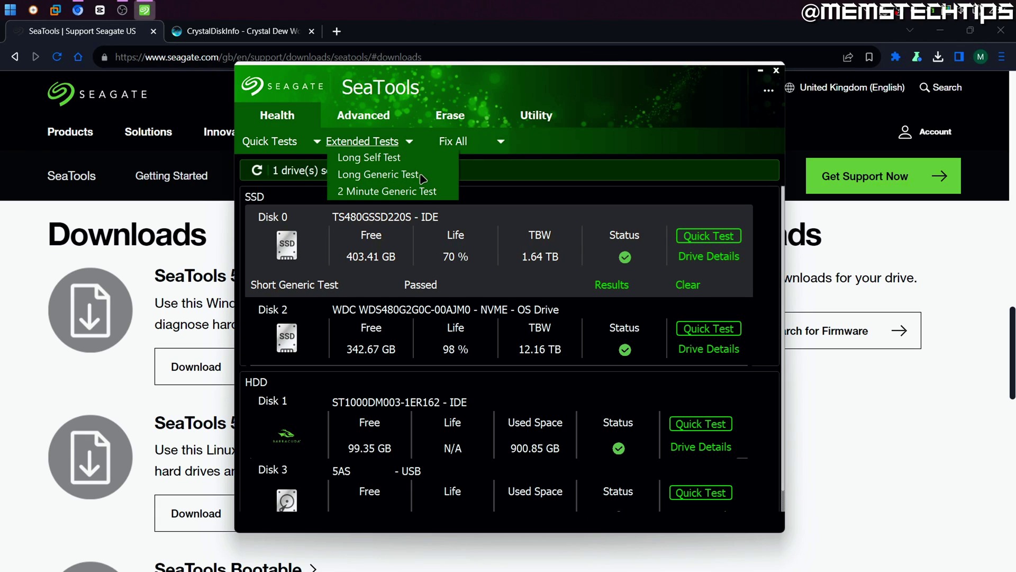
pyautogui.click(414, 177)
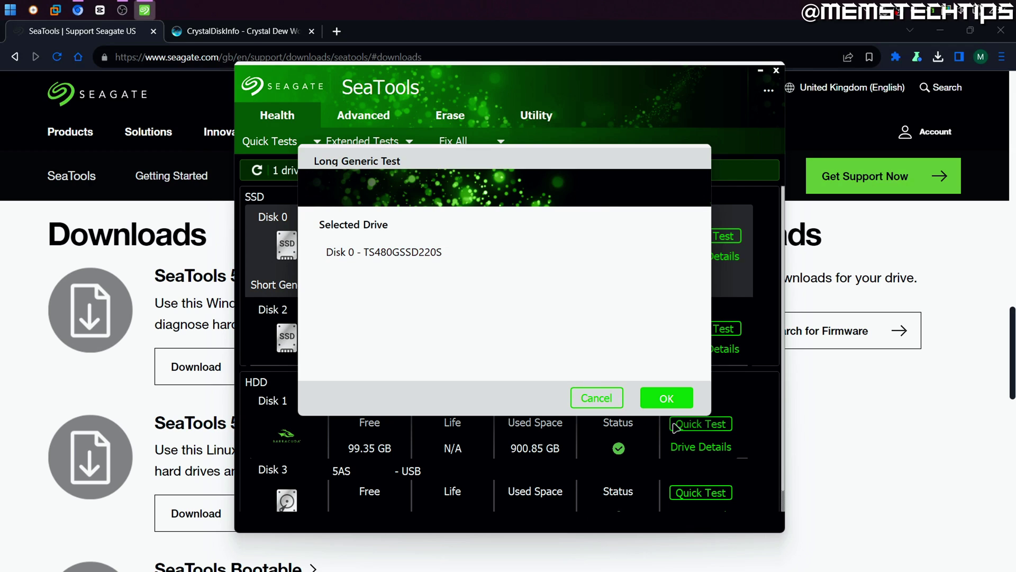
pyautogui.click(681, 397)
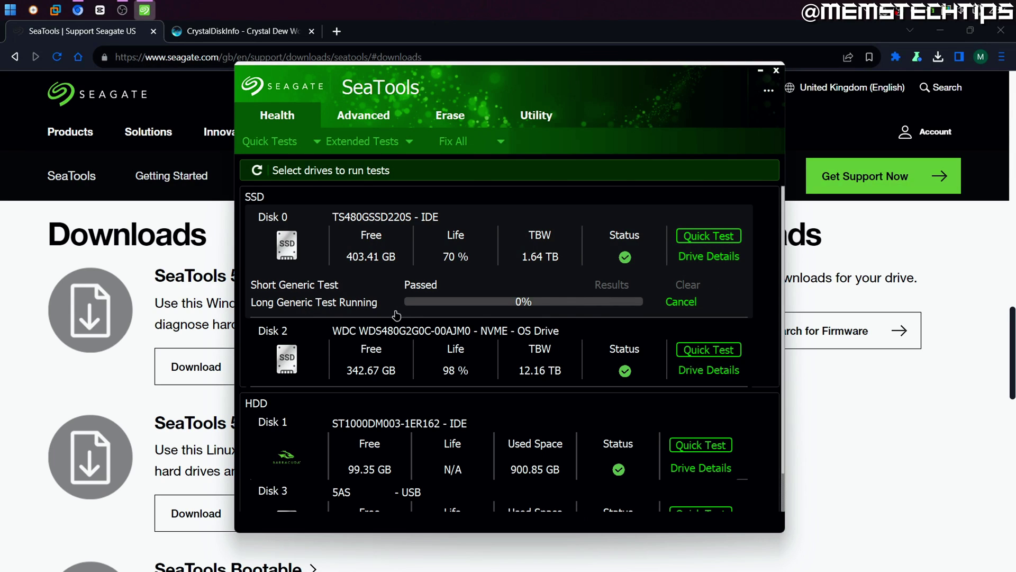
pyautogui.click(681, 302)
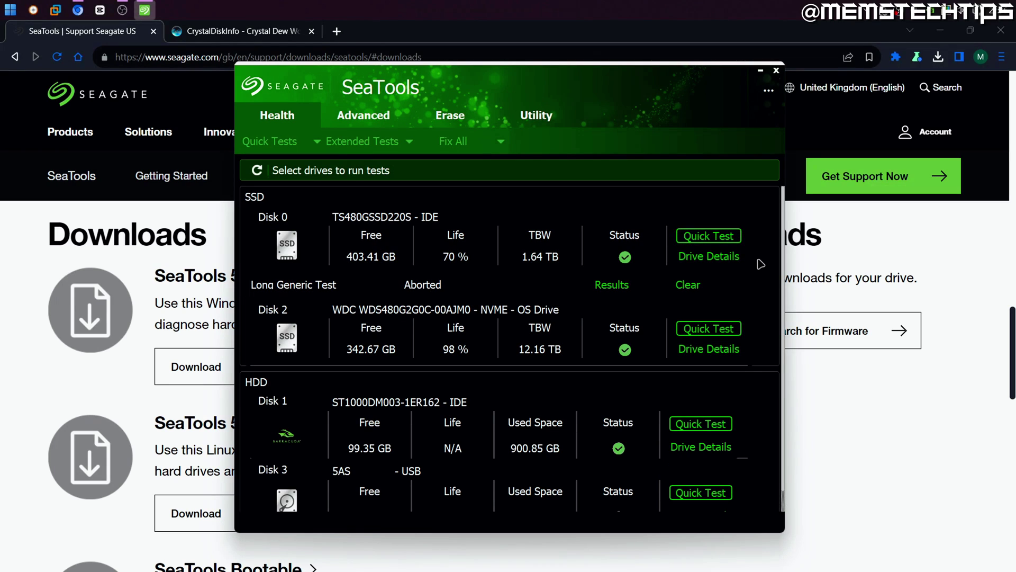
# Select Disk 3, the USB drive, in the drive list
pyautogui.scroll(-1, 747, 265)
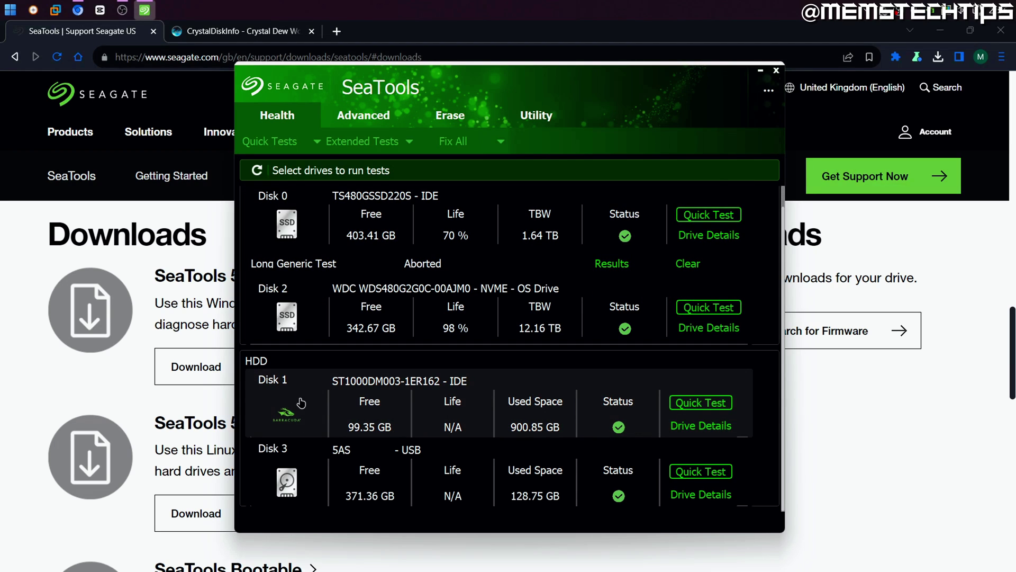
pyautogui.scroll(1, 294, 328)
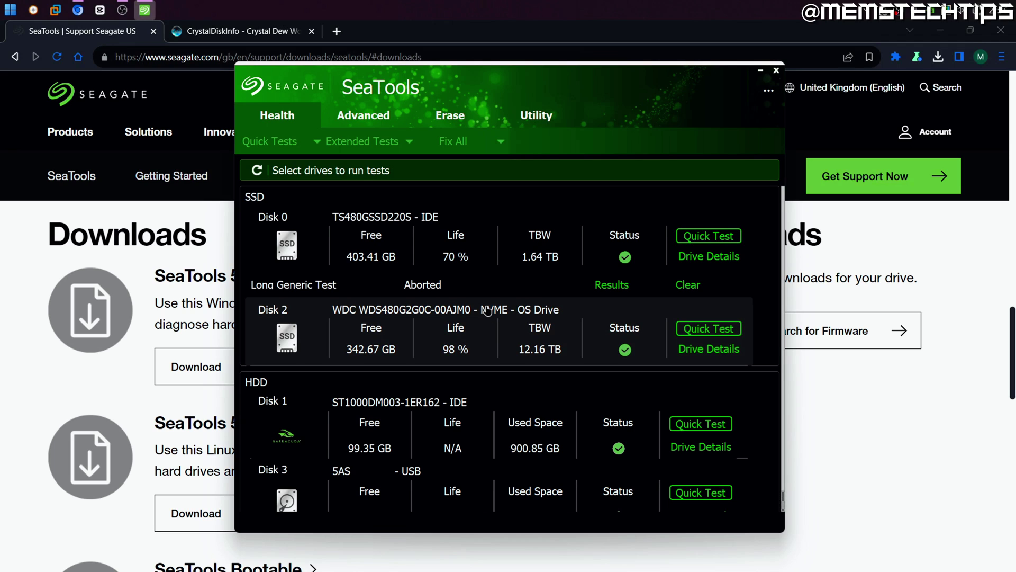
pyautogui.scroll(-1, 482, 344)
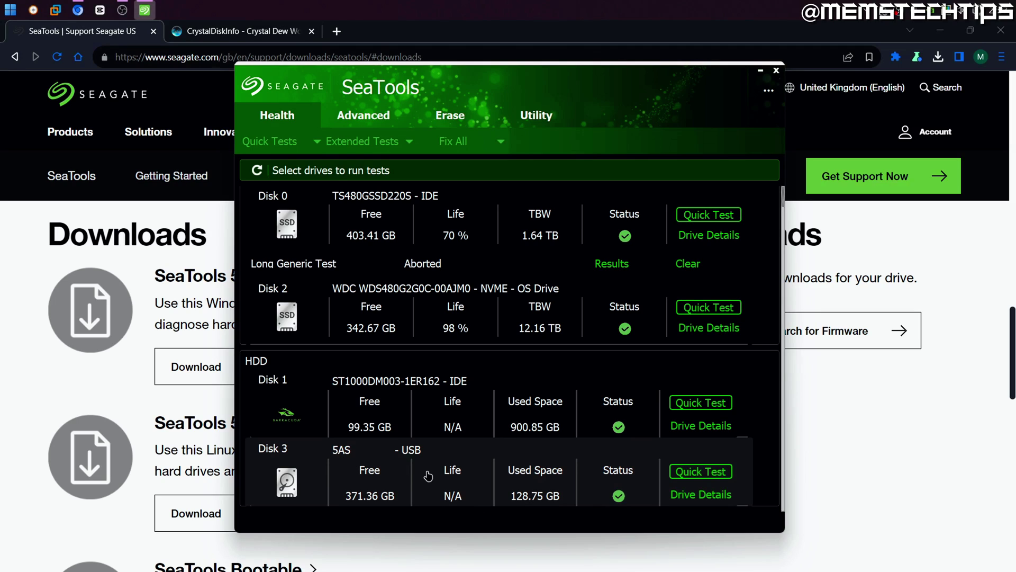
pyautogui.click(390, 476)
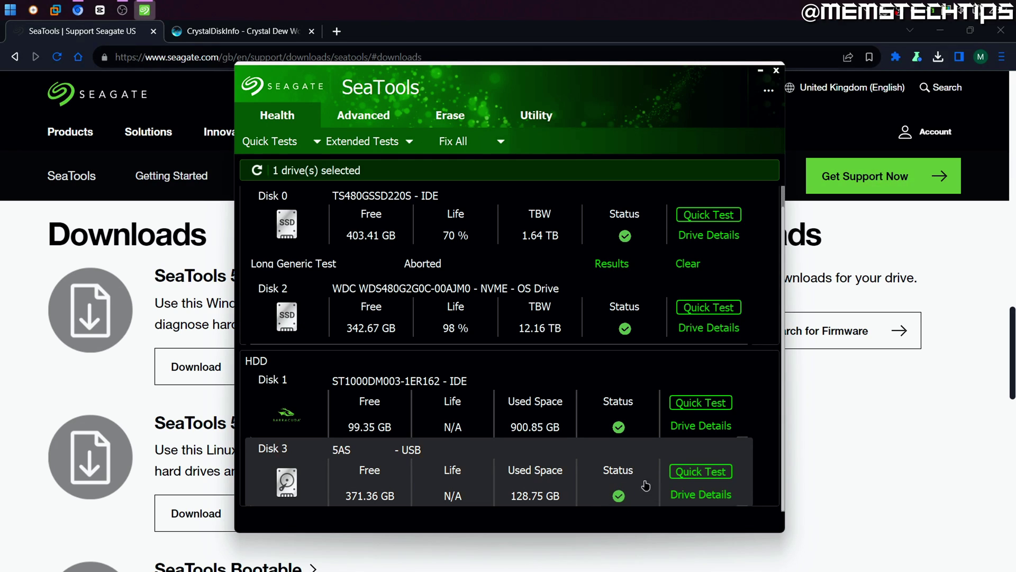
# Review Disk 3's test results log for the Short Self Test start and abort times
pyautogui.scroll(1, 741, 468)
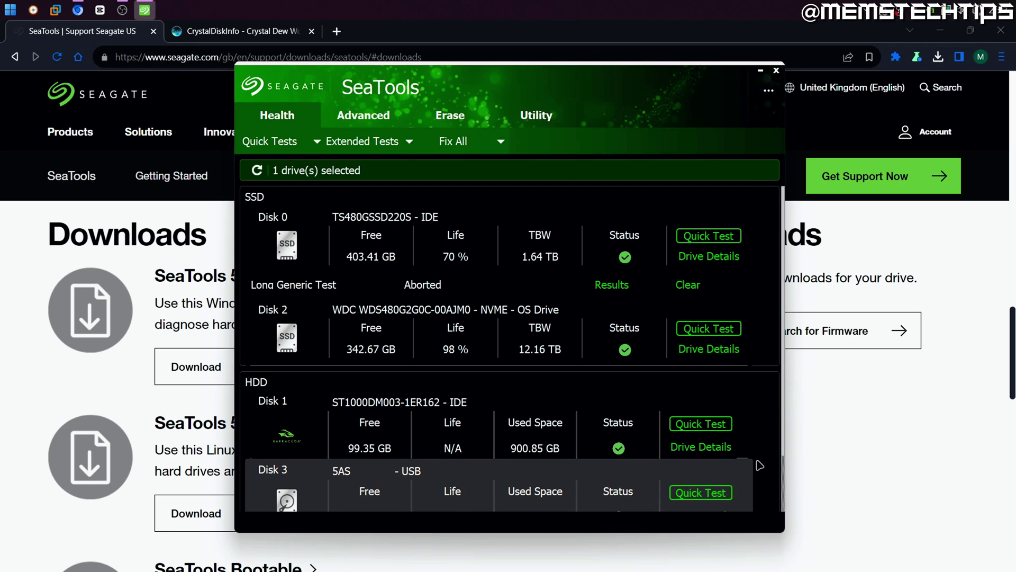
pyautogui.scroll(-2, 749, 416)
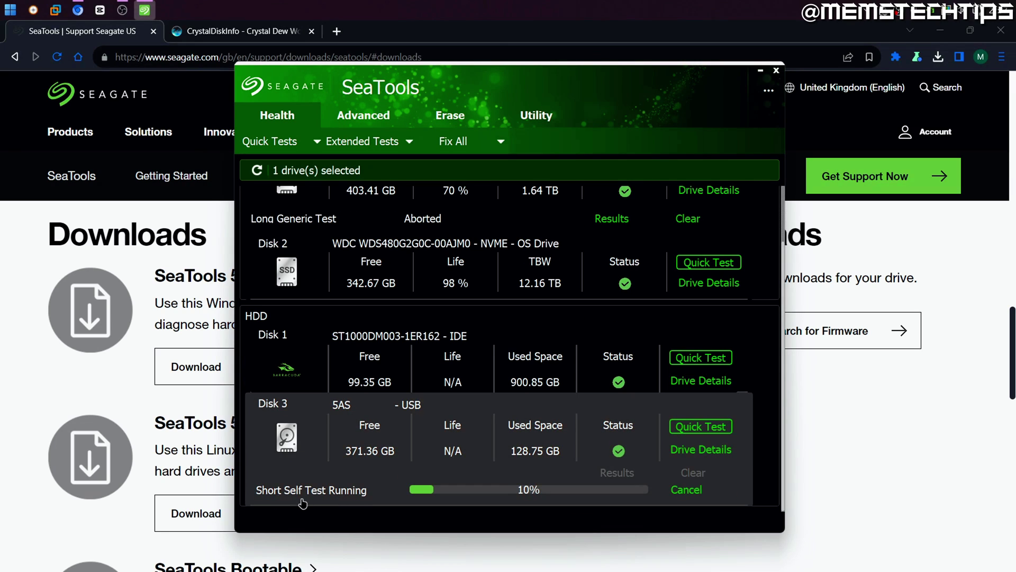
pyautogui.scroll(2, 532, 506)
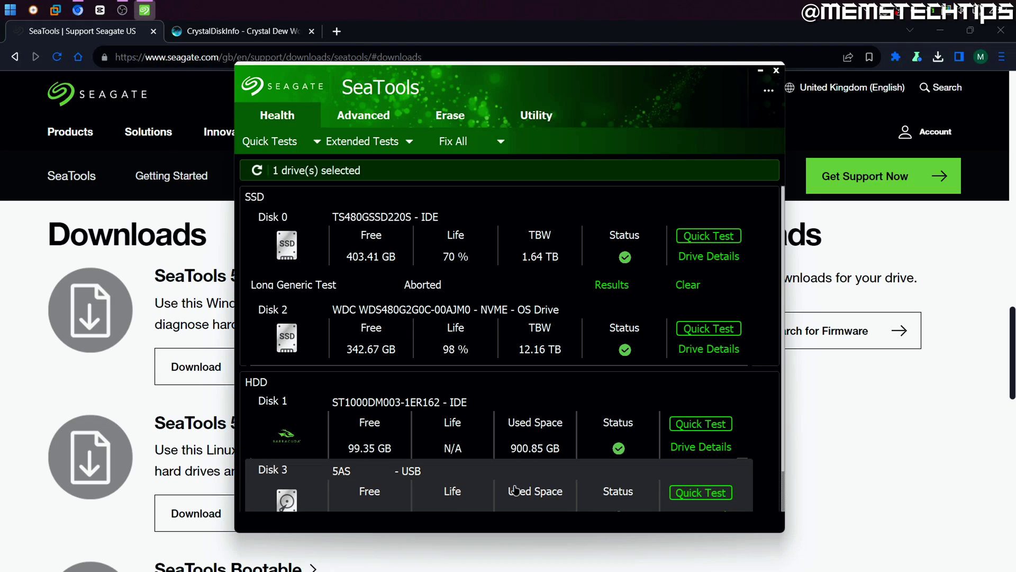
pyautogui.scroll(-2, 577, 481)
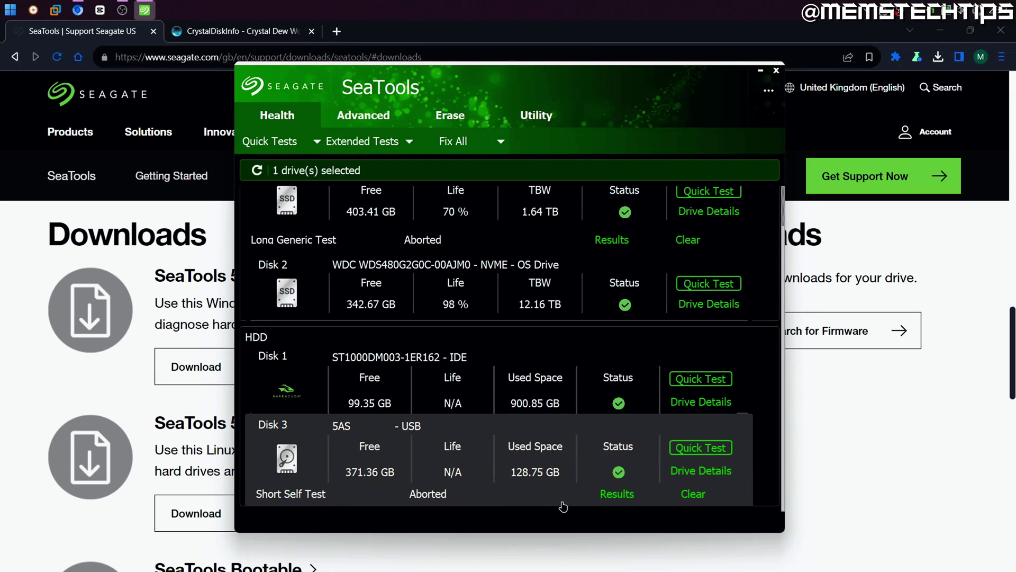
pyautogui.click(617, 493)
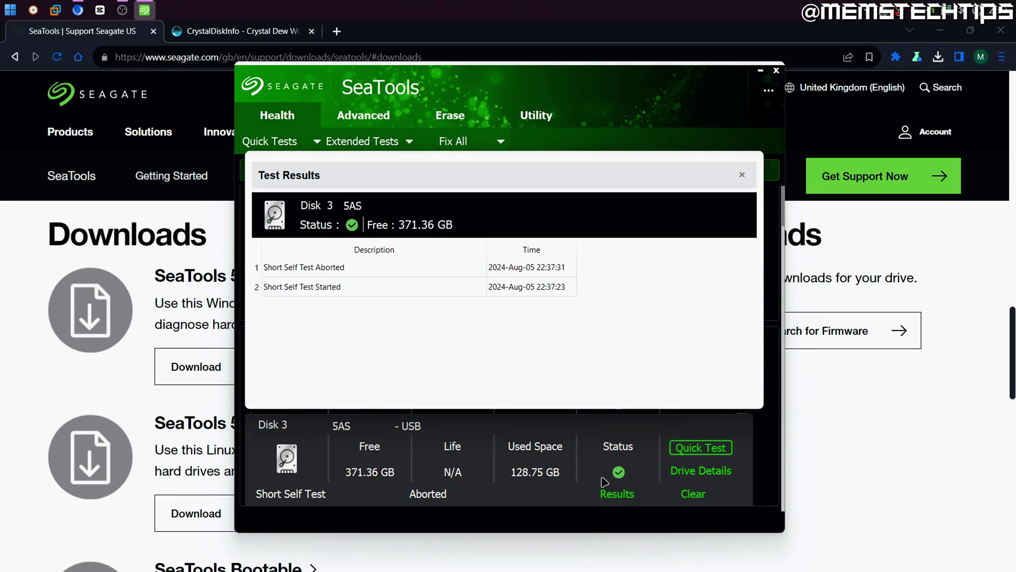
pyautogui.click(332, 291)
pyautogui.click(561, 286)
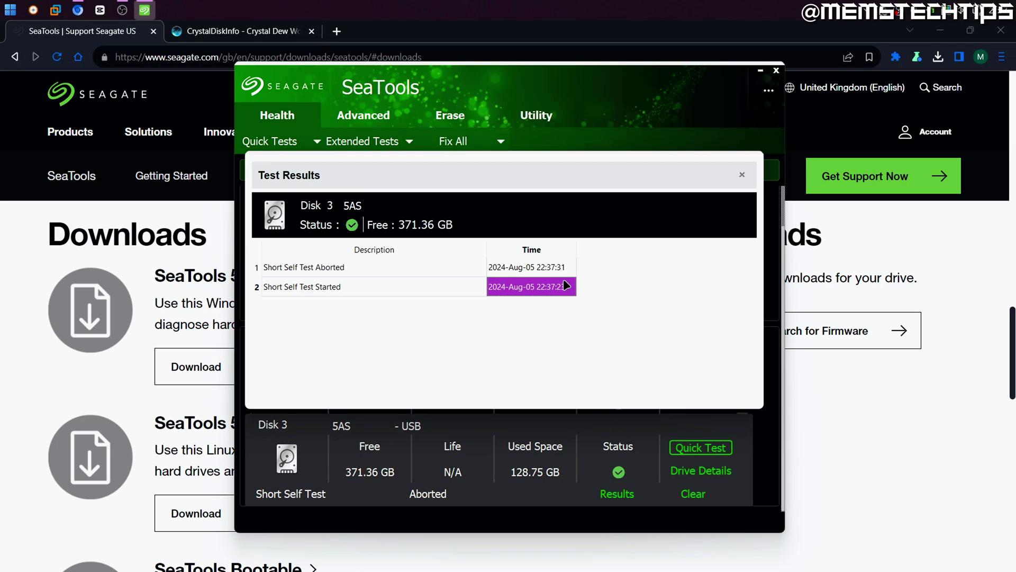
pyautogui.click(550, 267)
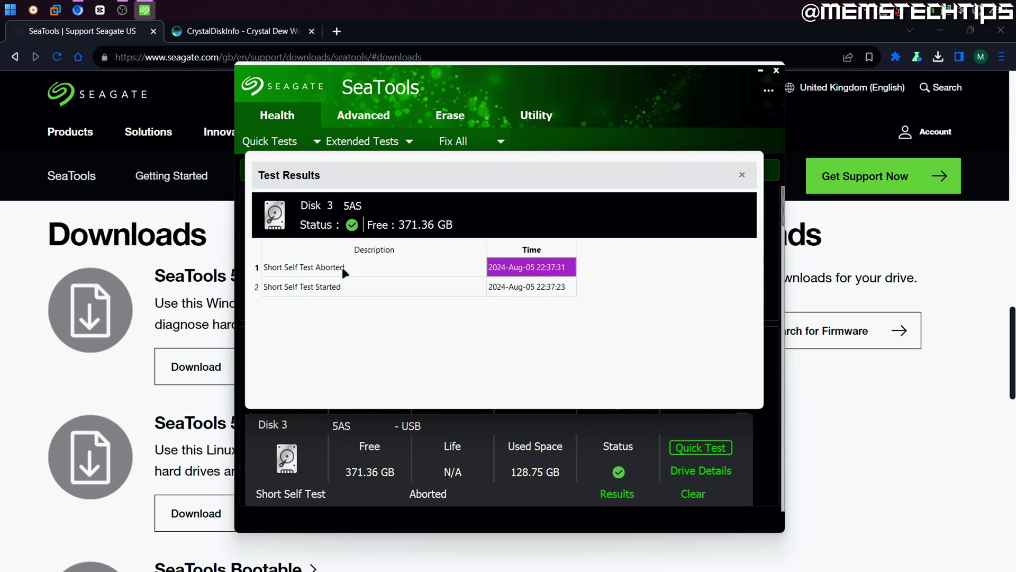
pyautogui.click(742, 175)
pyautogui.scroll(-2, 766, 423)
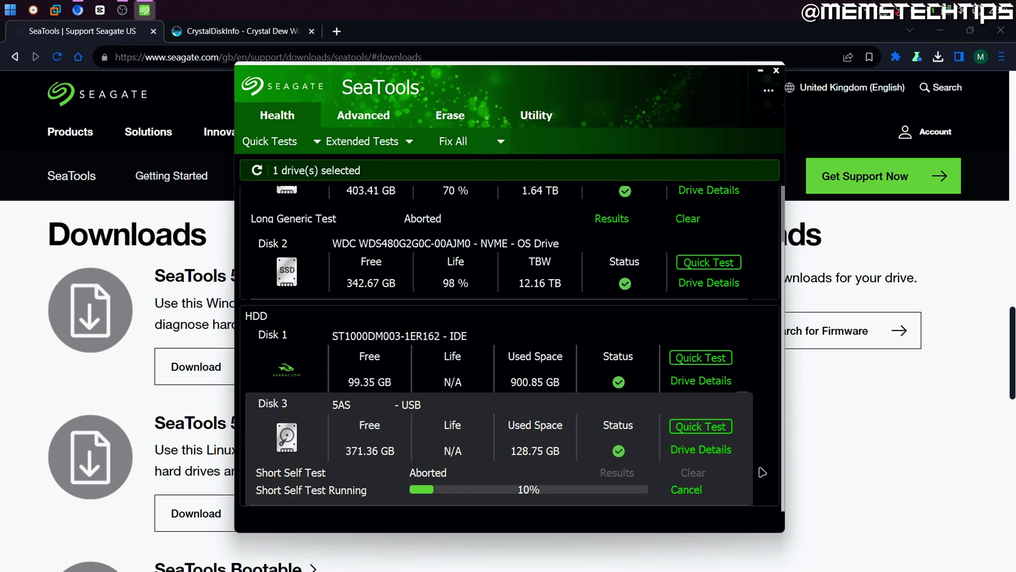
# Check the latest Short Self Test start and abort times in Disk 3's test results
pyautogui.scroll(2, 762, 471)
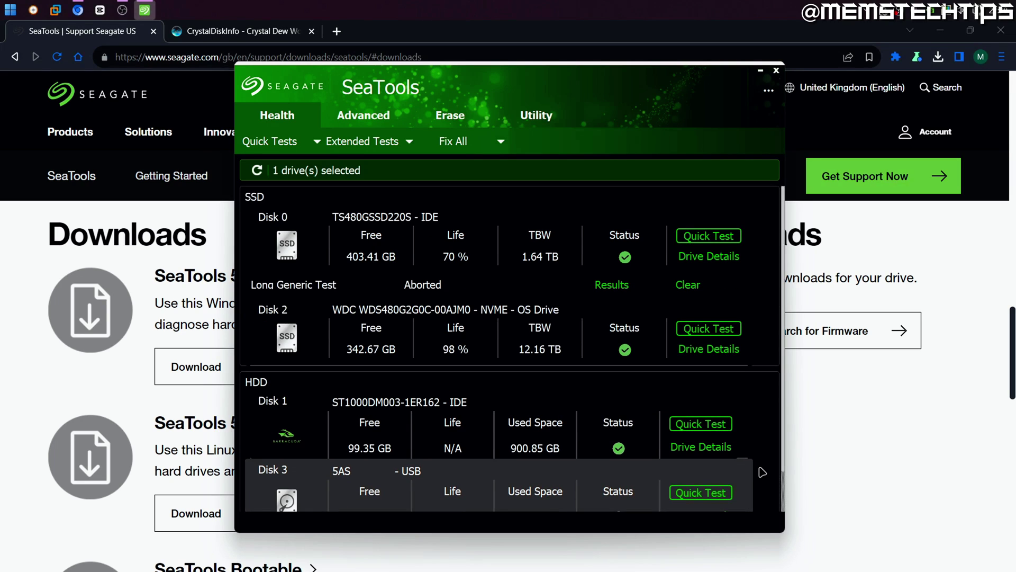
pyautogui.scroll(-2, 762, 471)
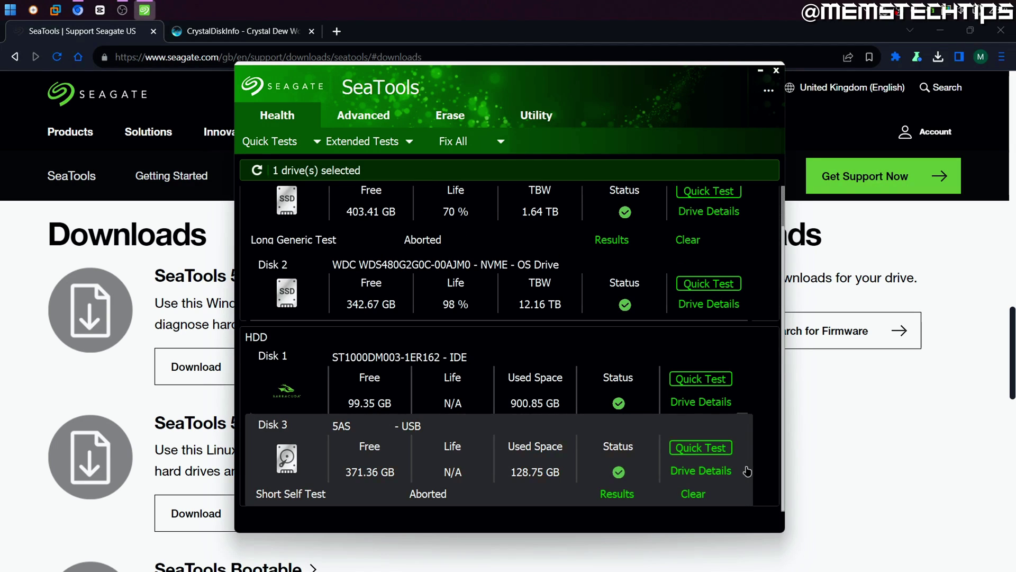
pyautogui.click(616, 494)
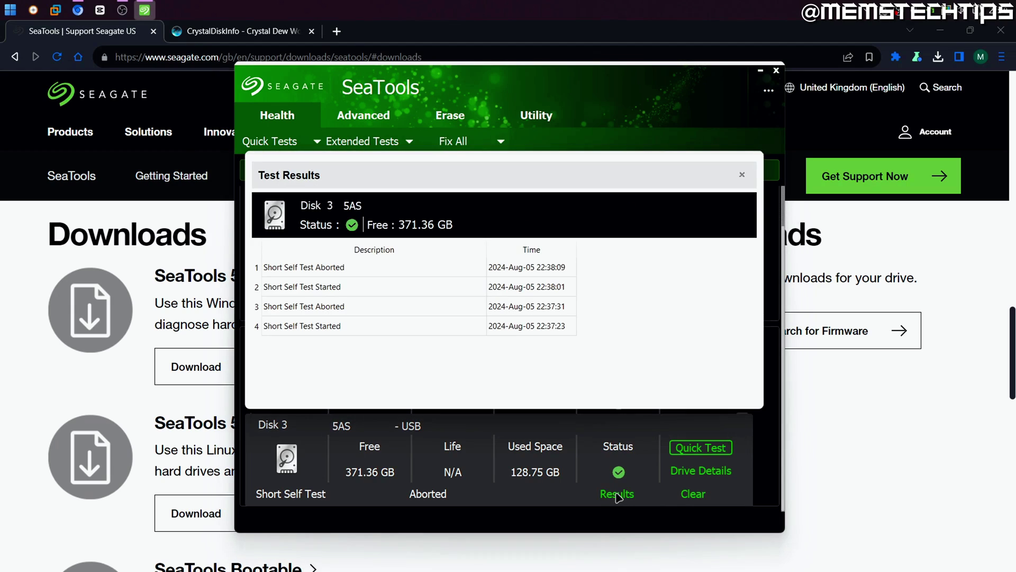
pyautogui.click(563, 287)
pyautogui.click(562, 276)
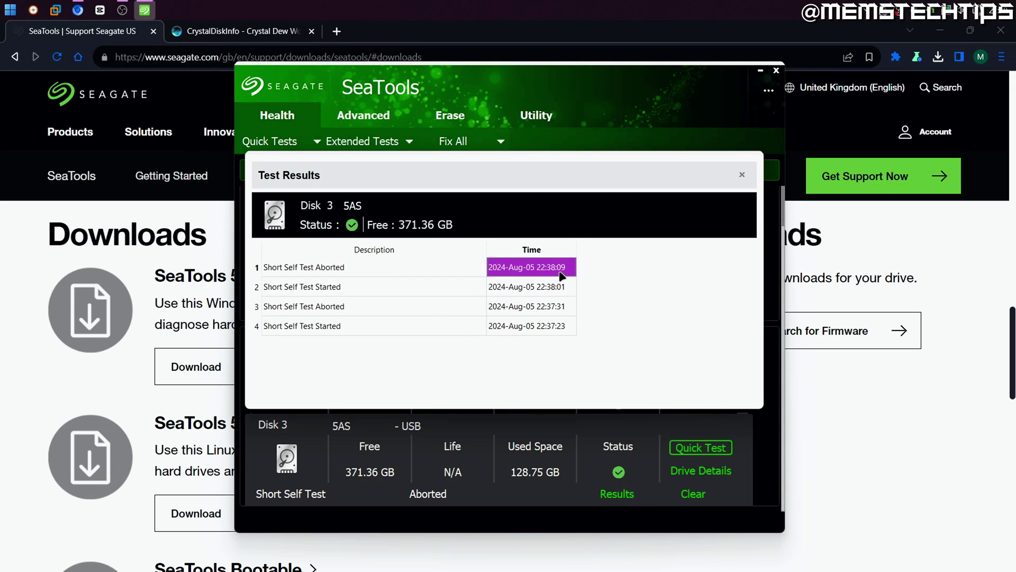
pyautogui.click(742, 174)
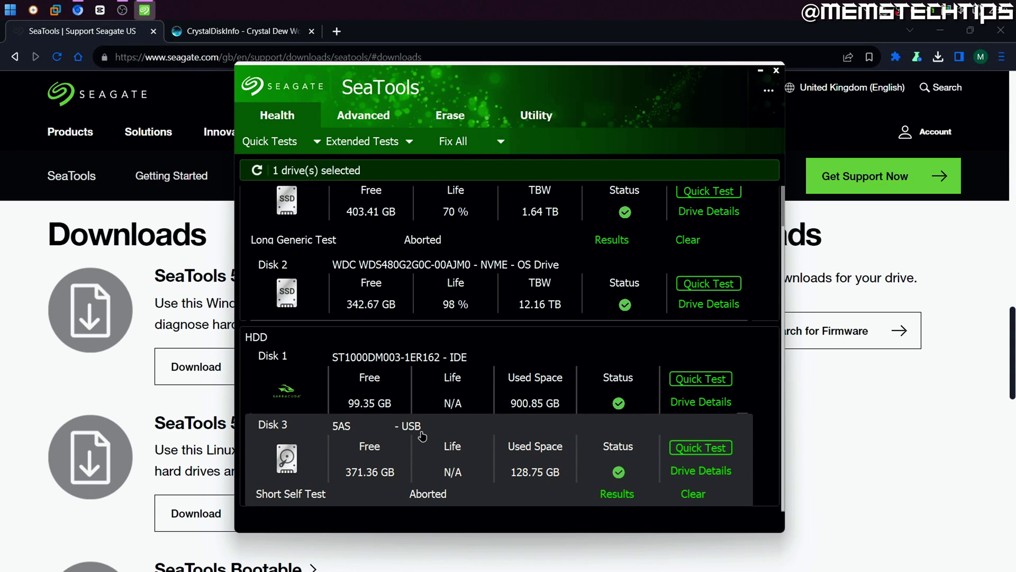
# Select Disk 3 for testing
pyautogui.click(421, 435)
pyautogui.click(413, 435)
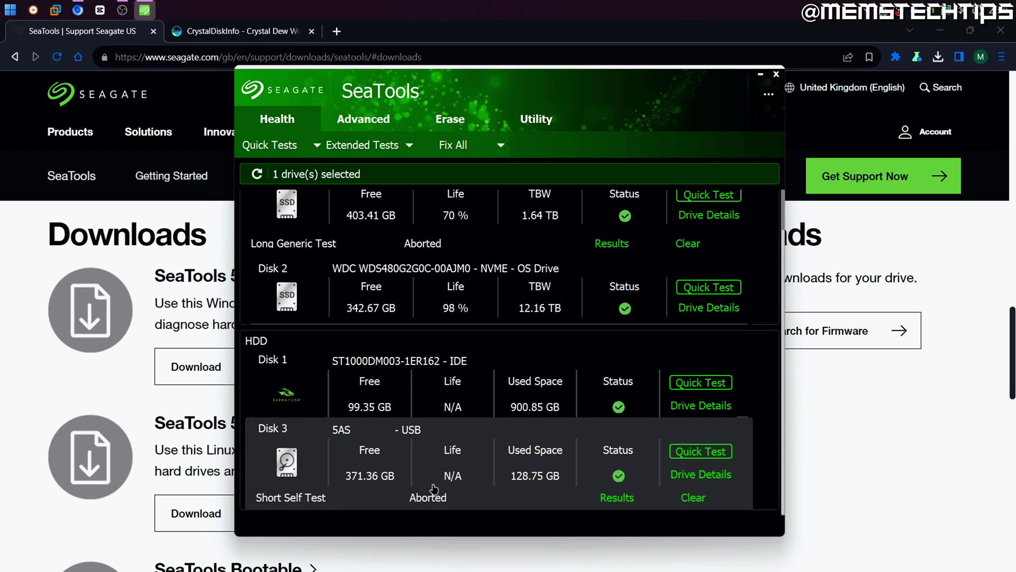
pyautogui.click(427, 441)
pyautogui.click(451, 452)
# Start a Long Generic Test on Disk 3, cancel it, then reselect Disk 3
pyautogui.click(392, 141)
pyautogui.click(396, 176)
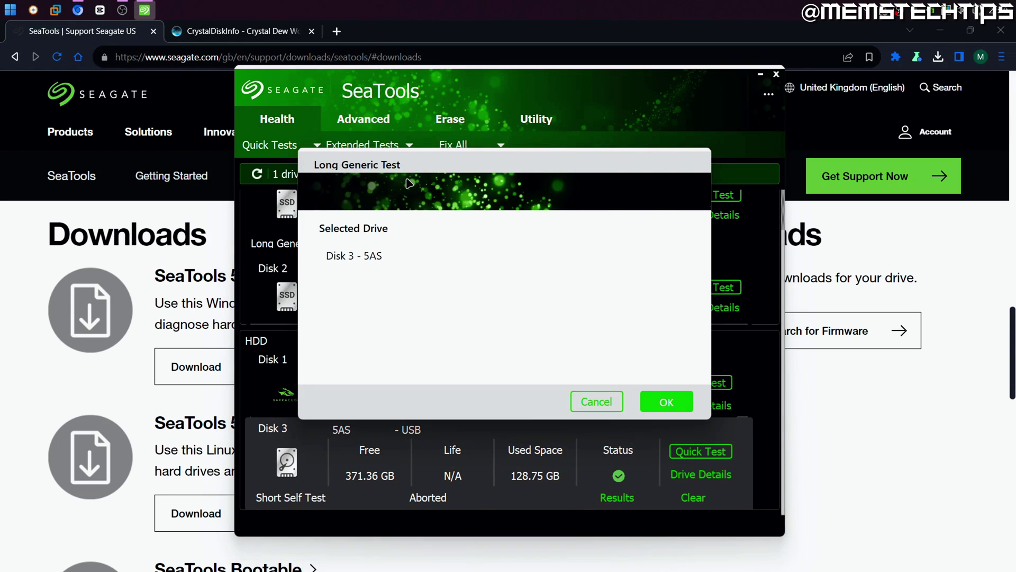
pyautogui.click(666, 401)
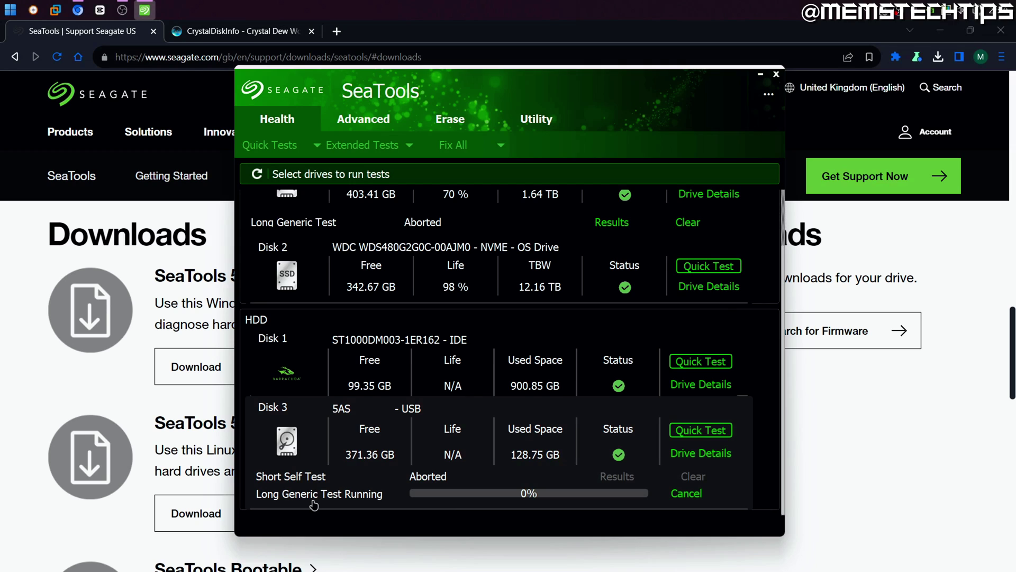
pyautogui.click(690, 497)
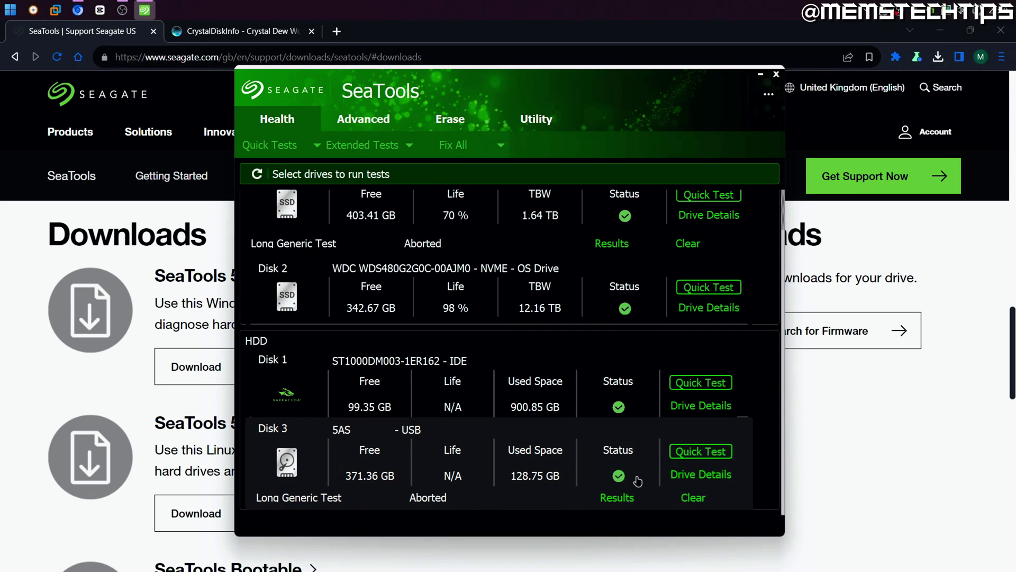
pyautogui.click(524, 444)
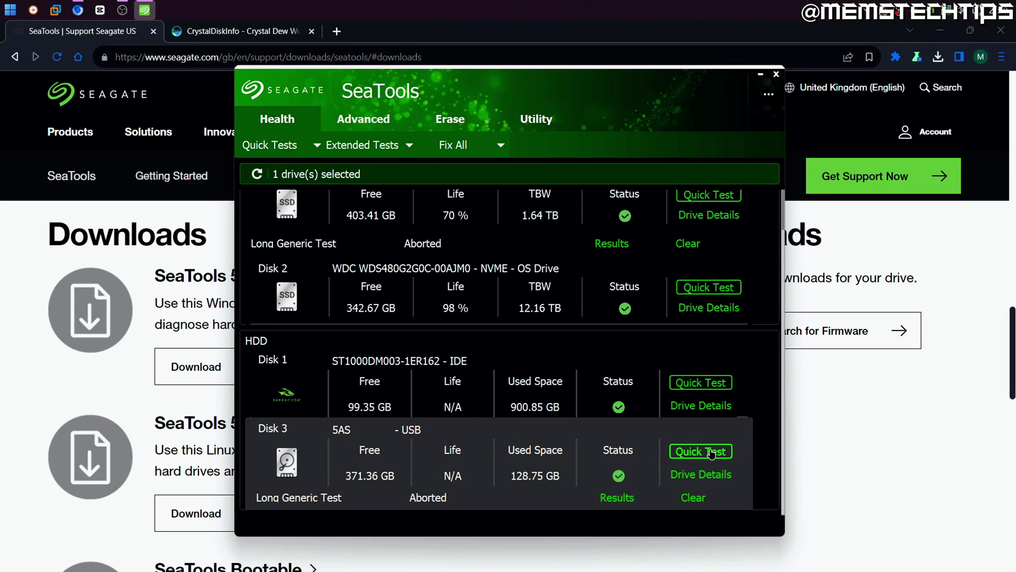
pyautogui.click(376, 144)
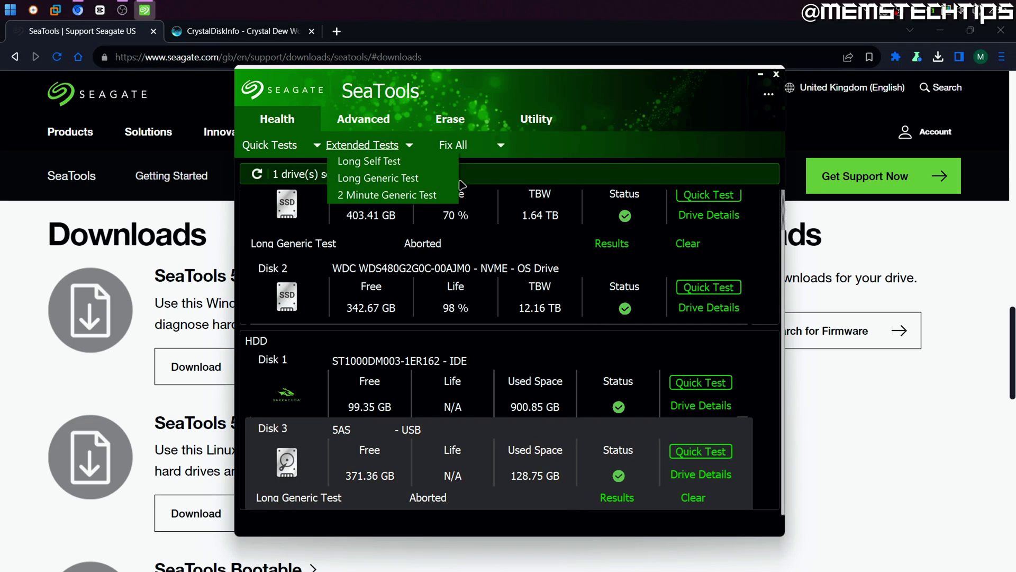
# Close the Extended Tests list and bring up the Fix All Long and Short options
pyautogui.click(534, 148)
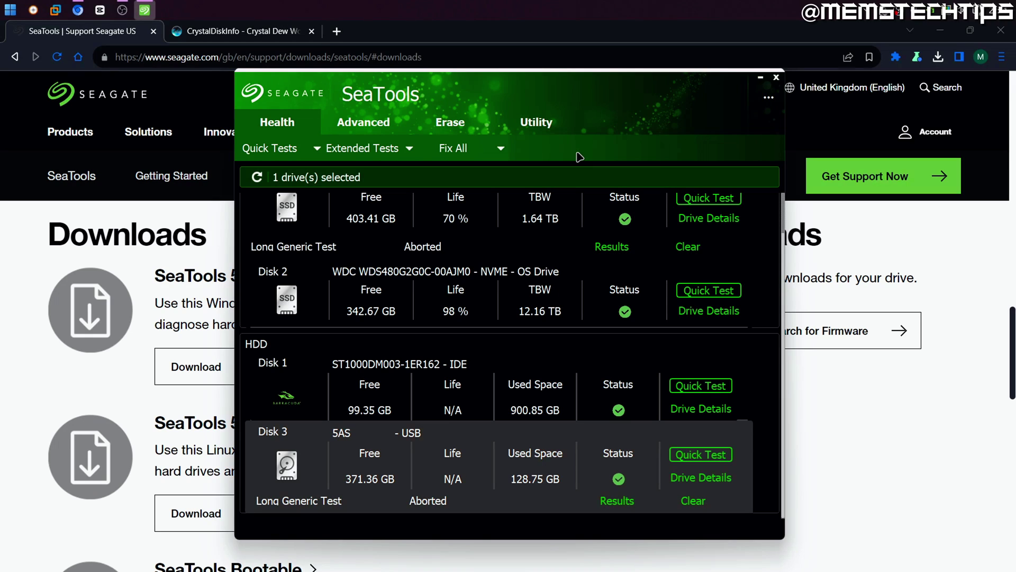
pyautogui.click(470, 150)
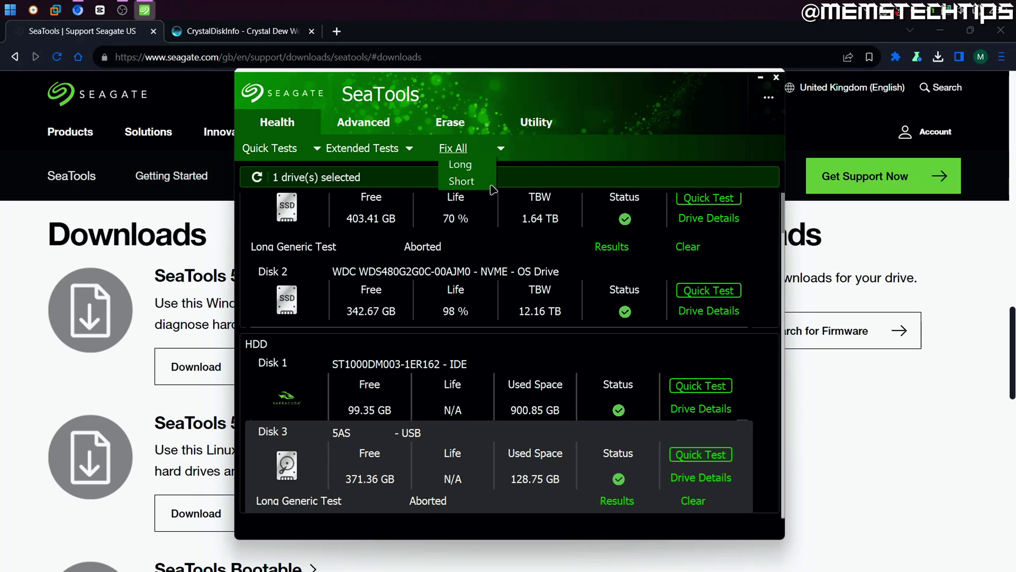
# Close the Fix All Long/Short menu without starting any repair
pyautogui.click(541, 154)
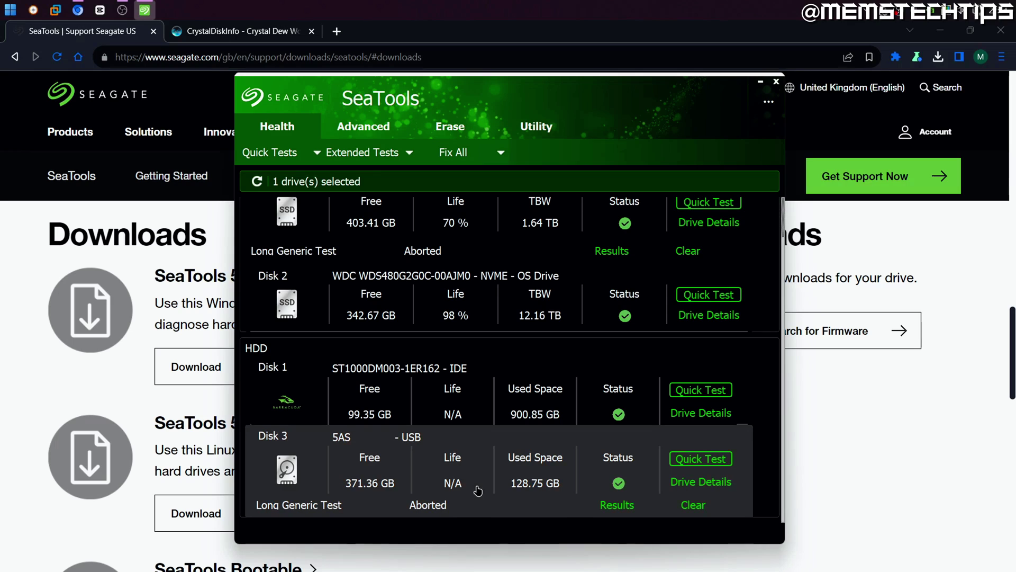
# Browse the Advanced tab with Disk 0 selected
pyautogui.click(374, 130)
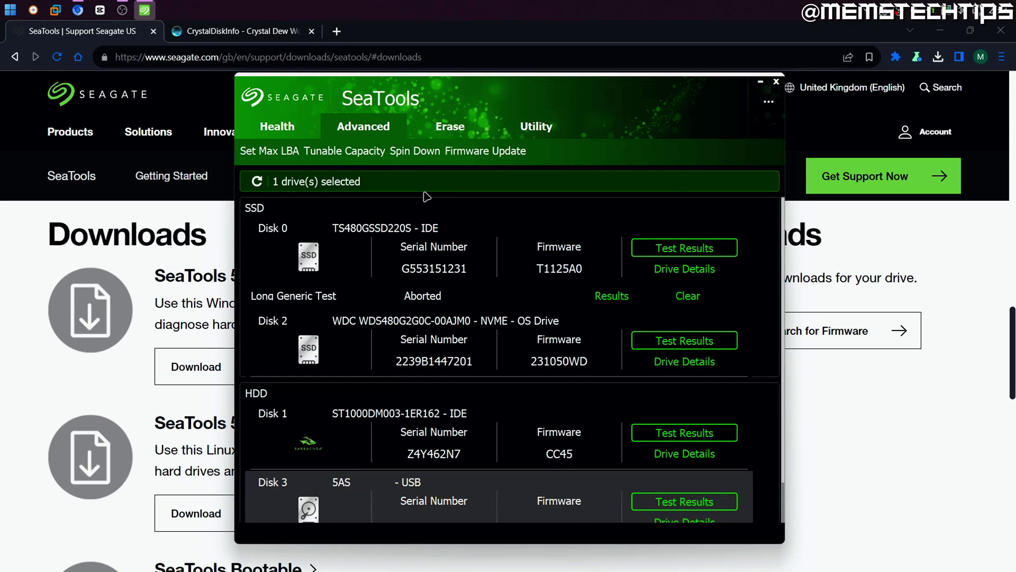
pyautogui.scroll(-1, 483, 275)
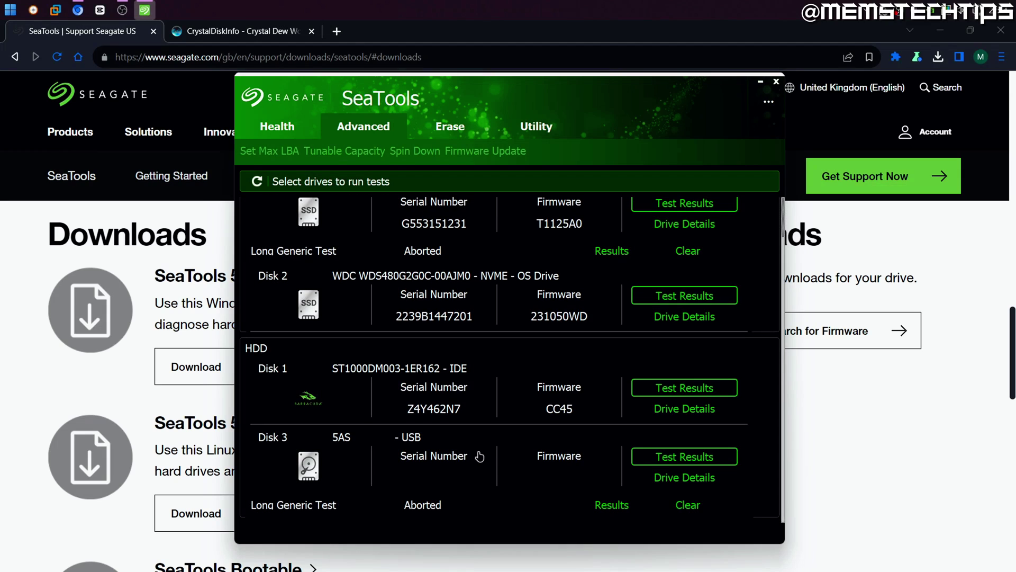
pyautogui.scroll(1, 477, 318)
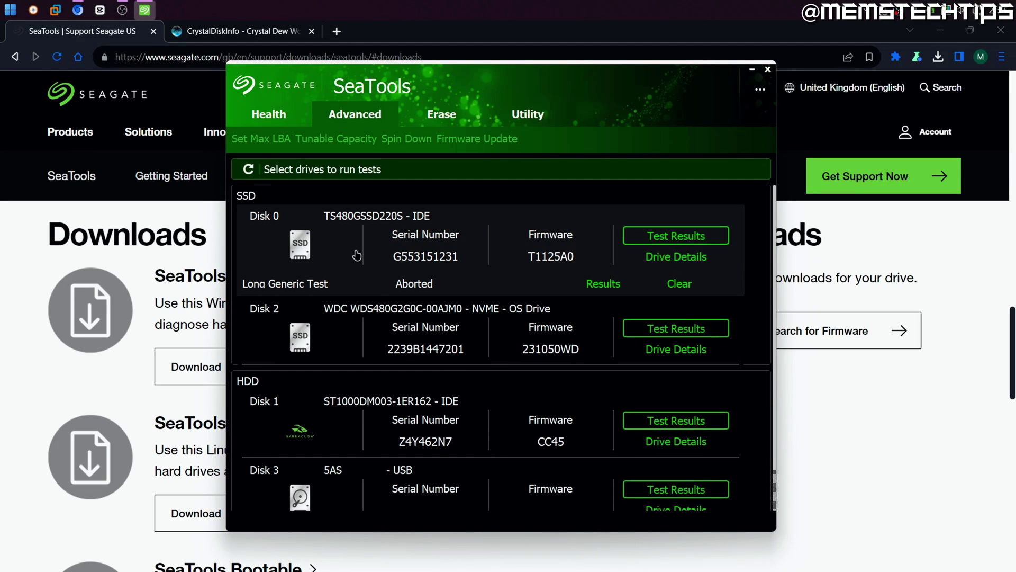
pyautogui.click(356, 255)
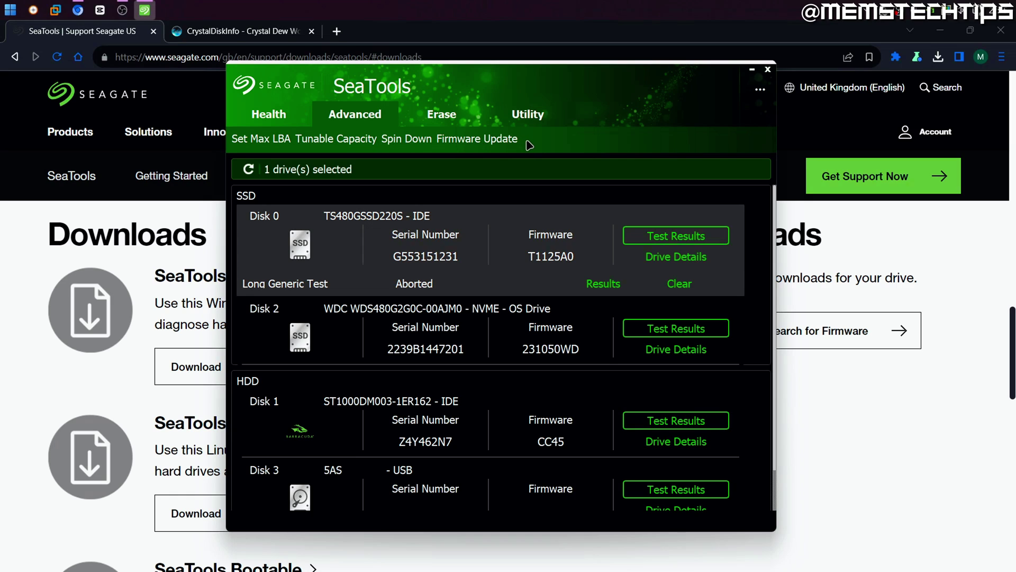
# View the Erase and Utility tabs, return to Health, and close SeaTools
pyautogui.click(447, 119)
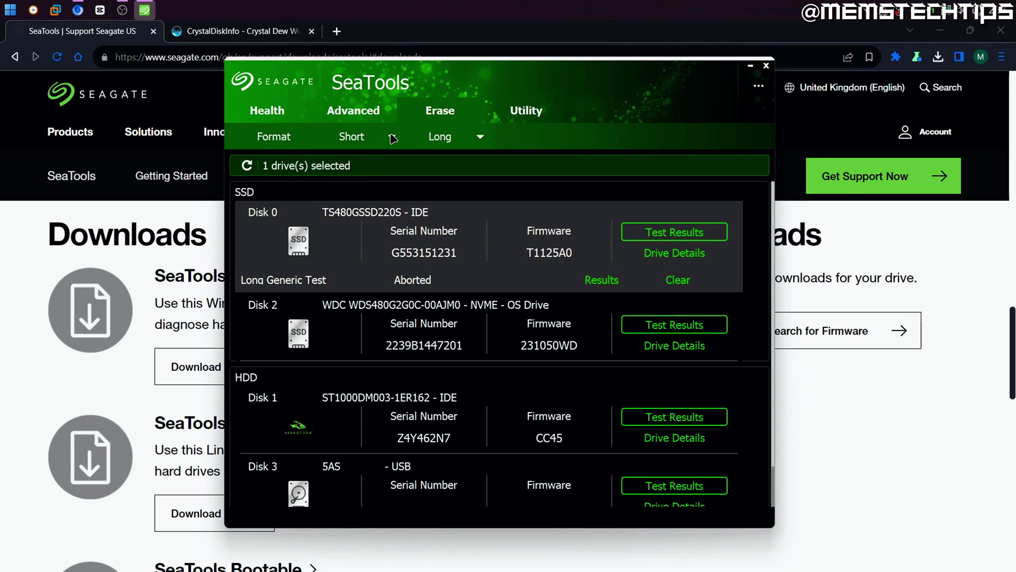
pyautogui.click(522, 114)
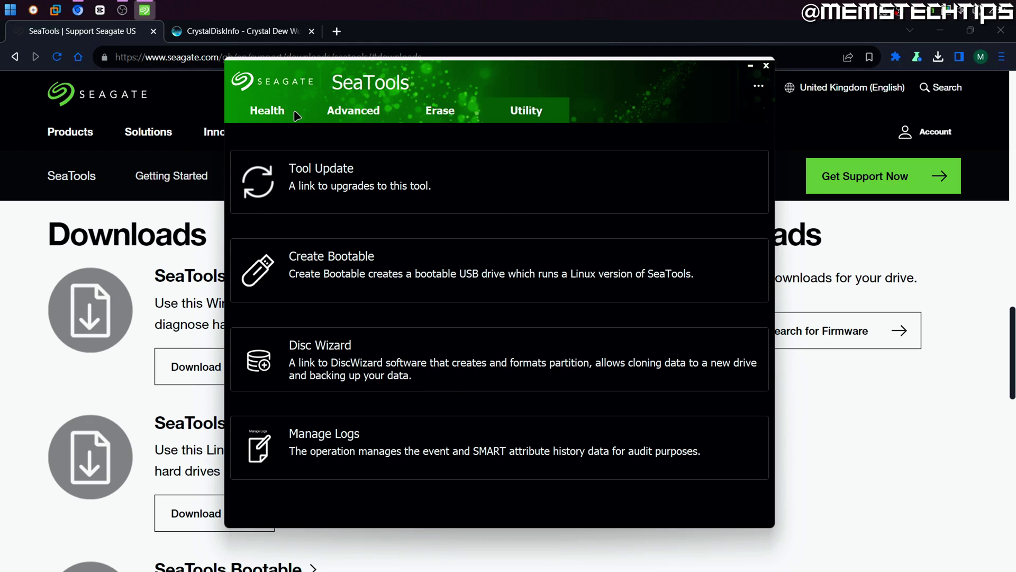
pyautogui.click(271, 116)
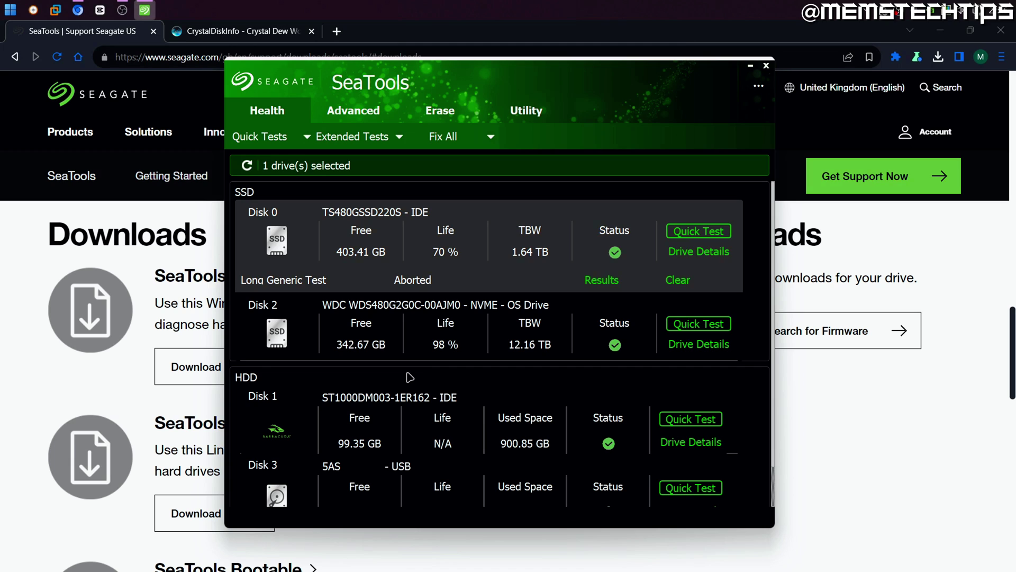
pyautogui.click(766, 66)
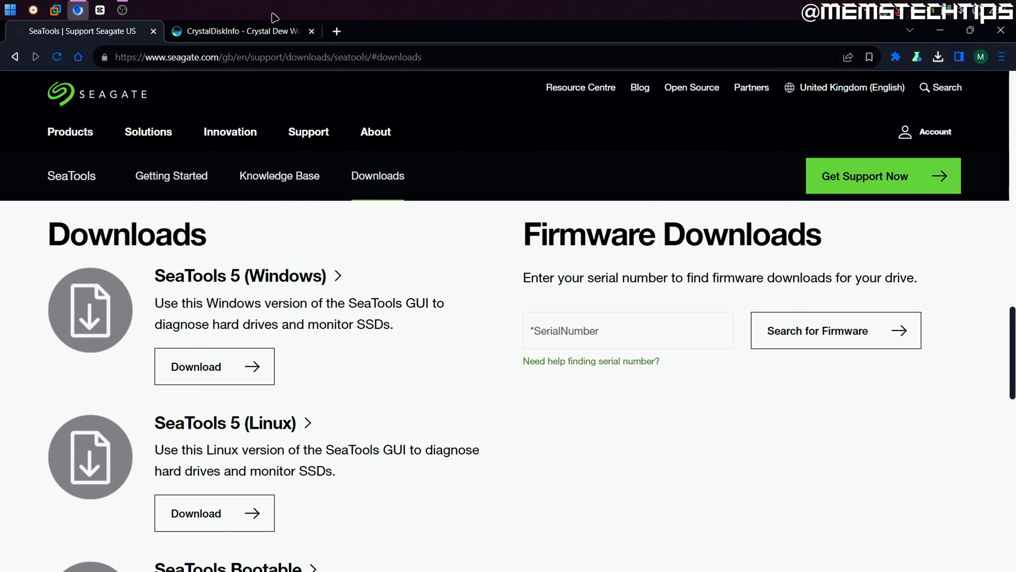
# Download the standard CrystalDiskInfo9_3_2.exe from Crystal Dew World and run it
pyautogui.click(231, 36)
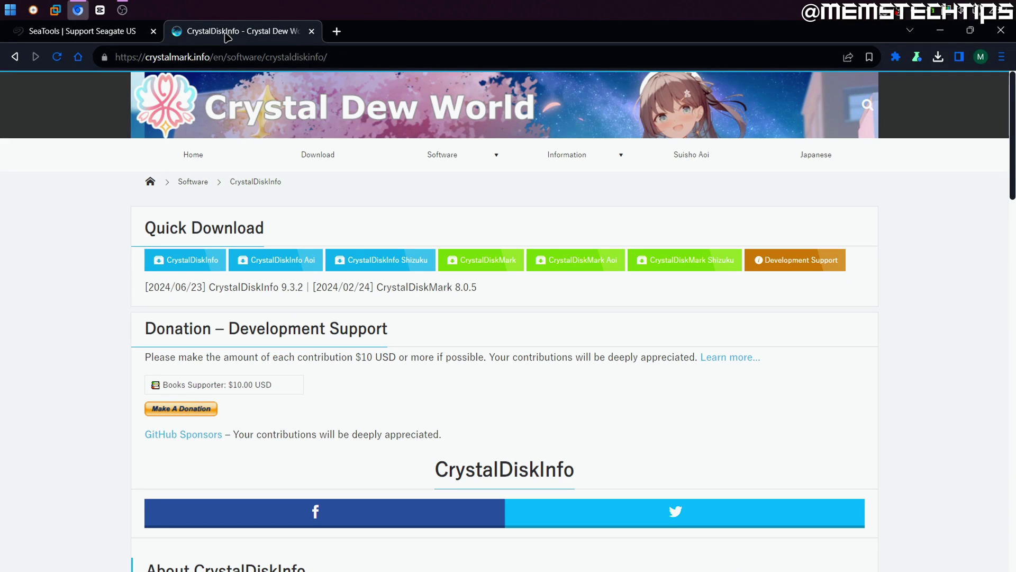
pyautogui.click(190, 265)
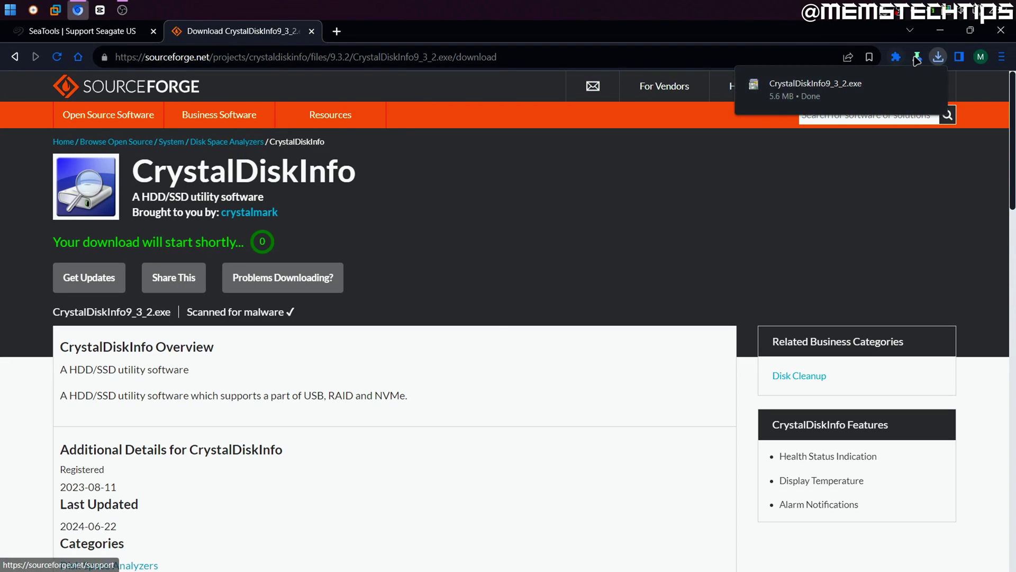
pyautogui.click(817, 96)
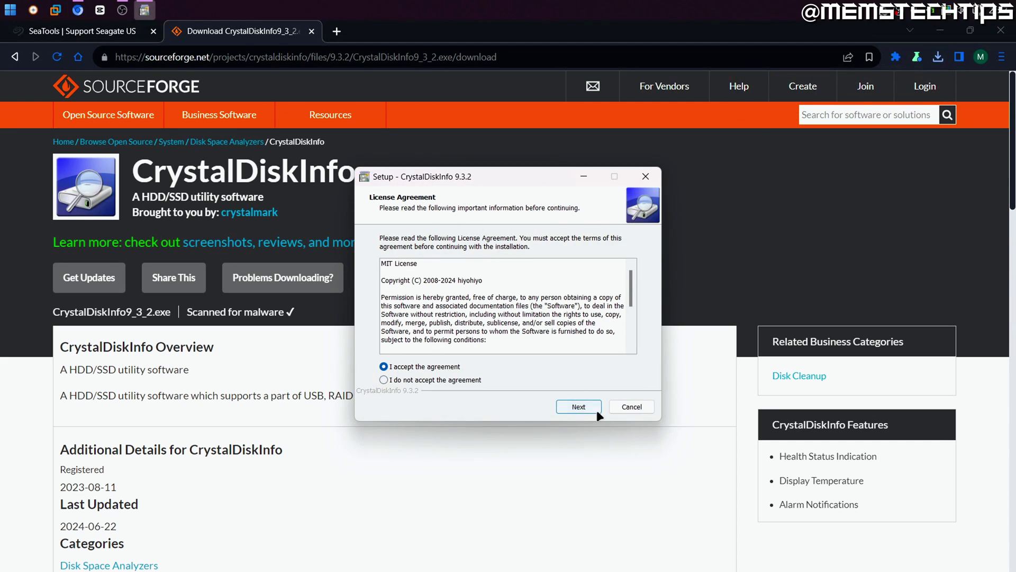
# Accept the license, keep the default location and Start Menu folder, and install CrystalDiskInfo 9.3.2
pyautogui.click(588, 408)
pyautogui.click(593, 406)
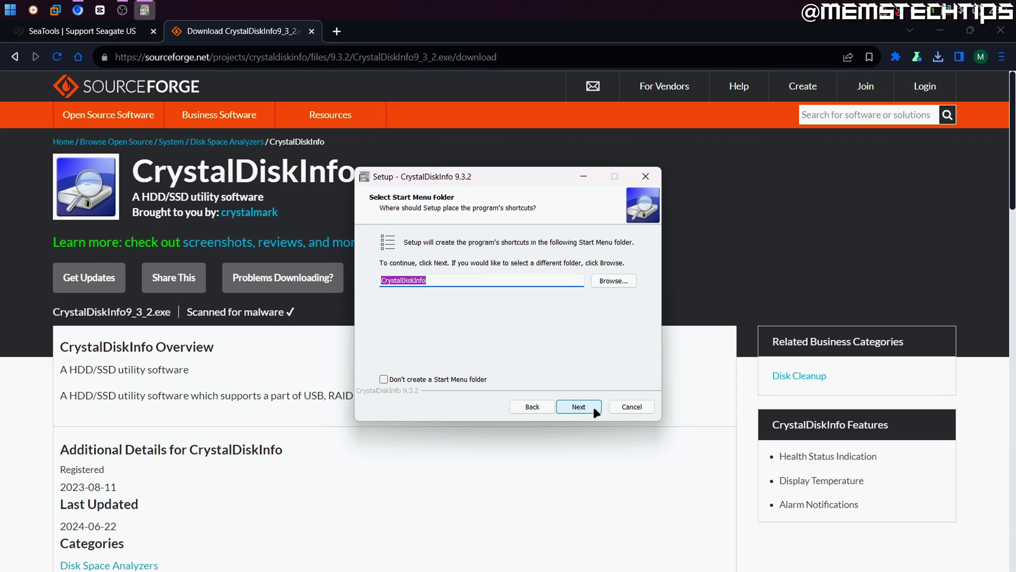
pyautogui.click(594, 404)
pyautogui.click(587, 408)
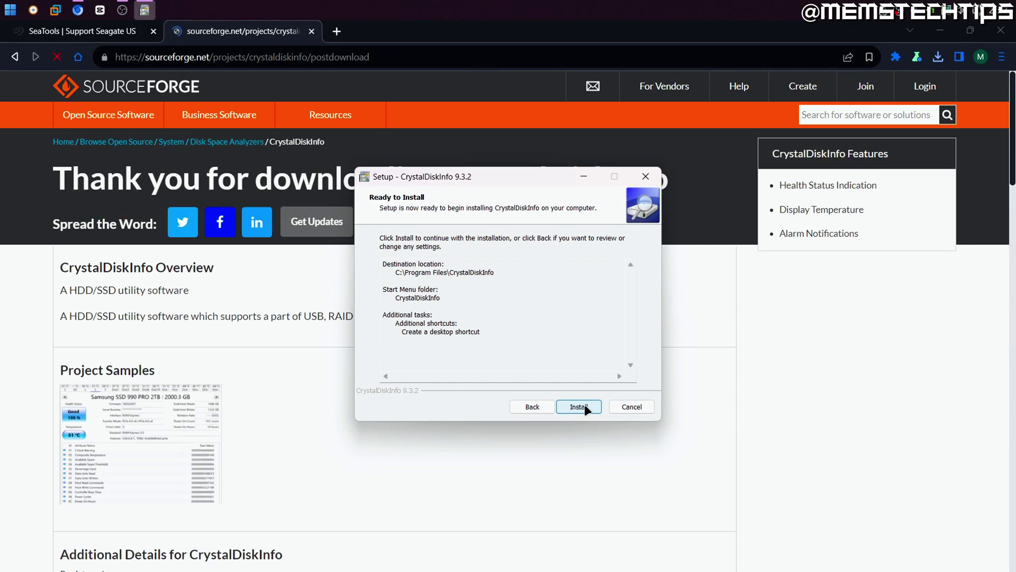
pyautogui.click(579, 407)
# Minimize Chrome and finish setup with Launch CrystalDiskInfo left checked
pyautogui.click(943, 34)
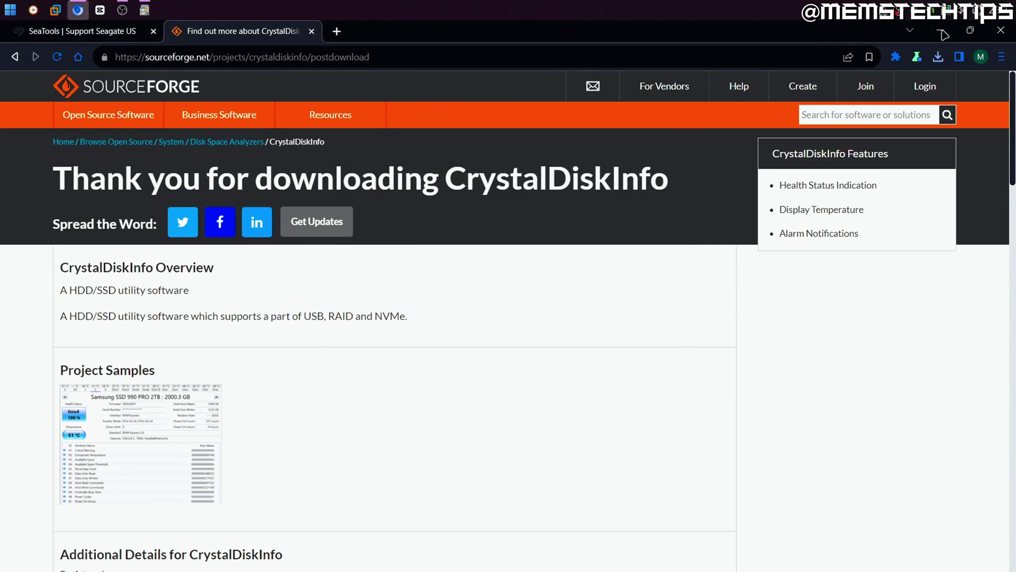
pyautogui.click(943, 34)
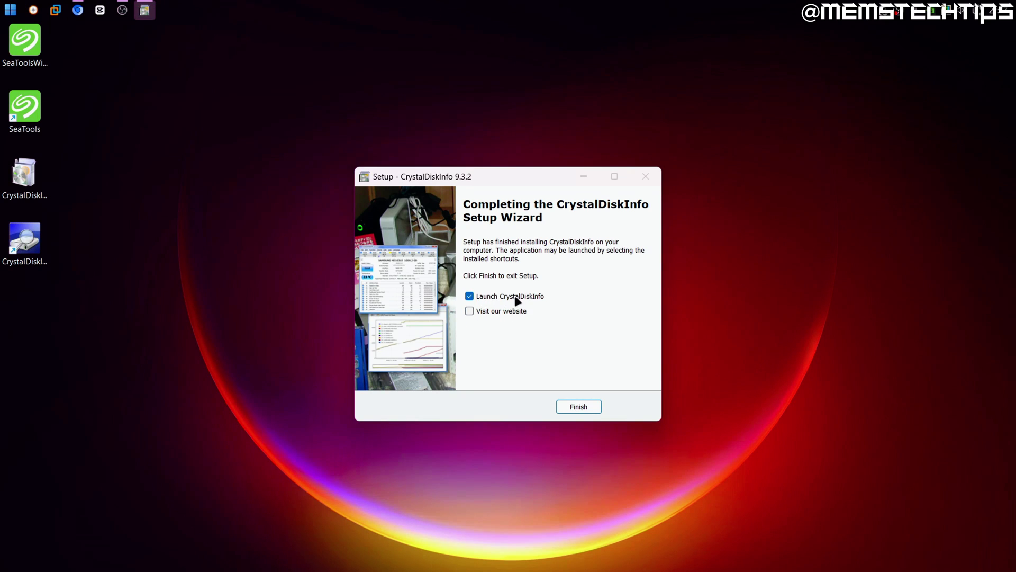
pyautogui.click(581, 407)
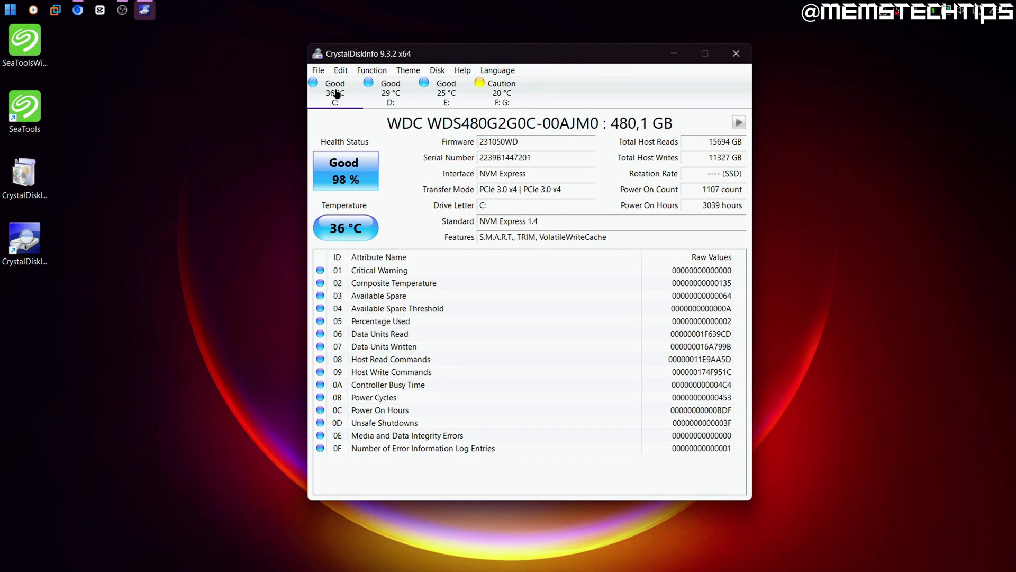
# Flip through the D:, E: and F: G: drives, then point out C:'s NVM Express interface
pyautogui.click(371, 92)
pyautogui.click(446, 91)
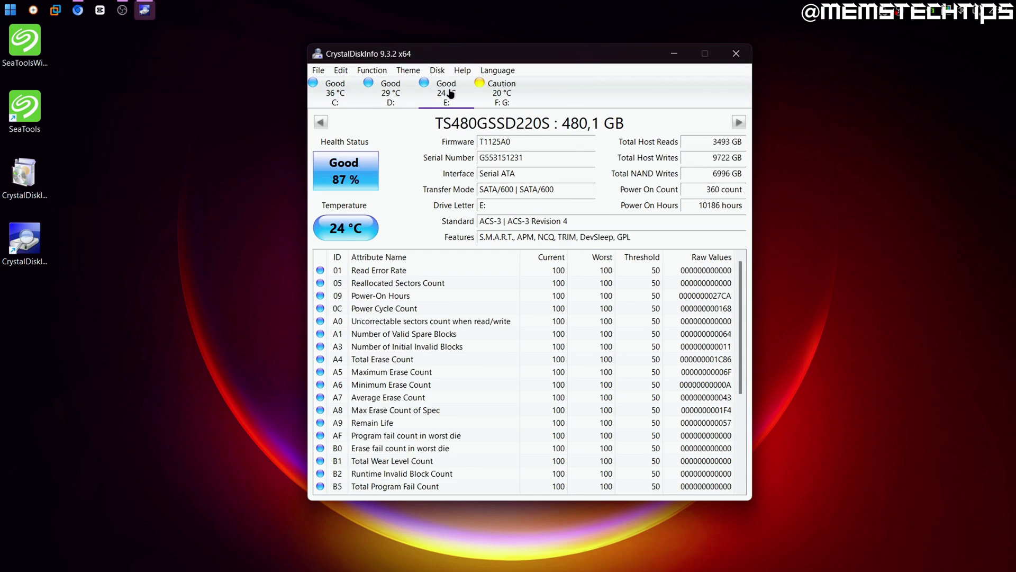
pyautogui.click(496, 93)
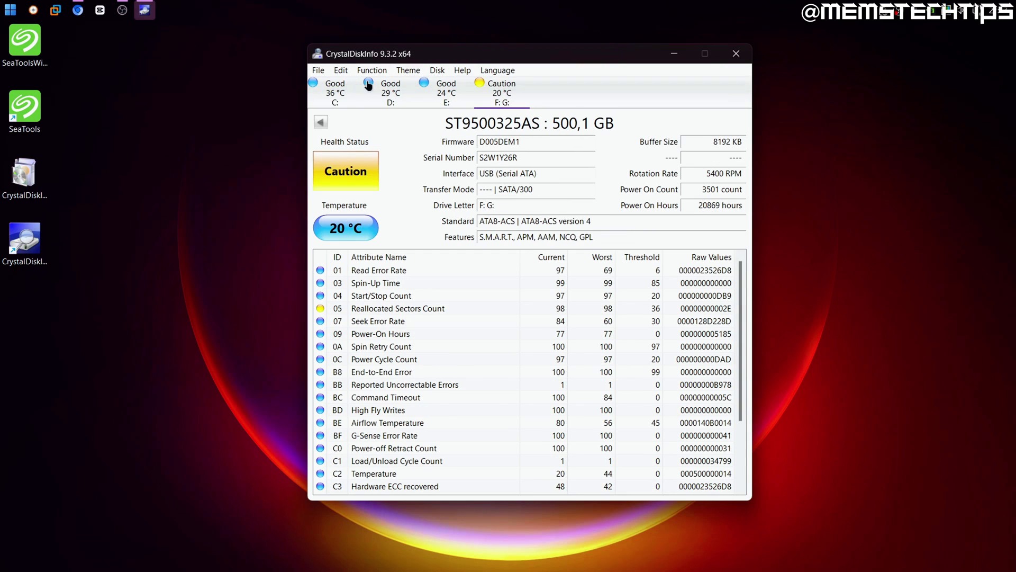
pyautogui.click(332, 91)
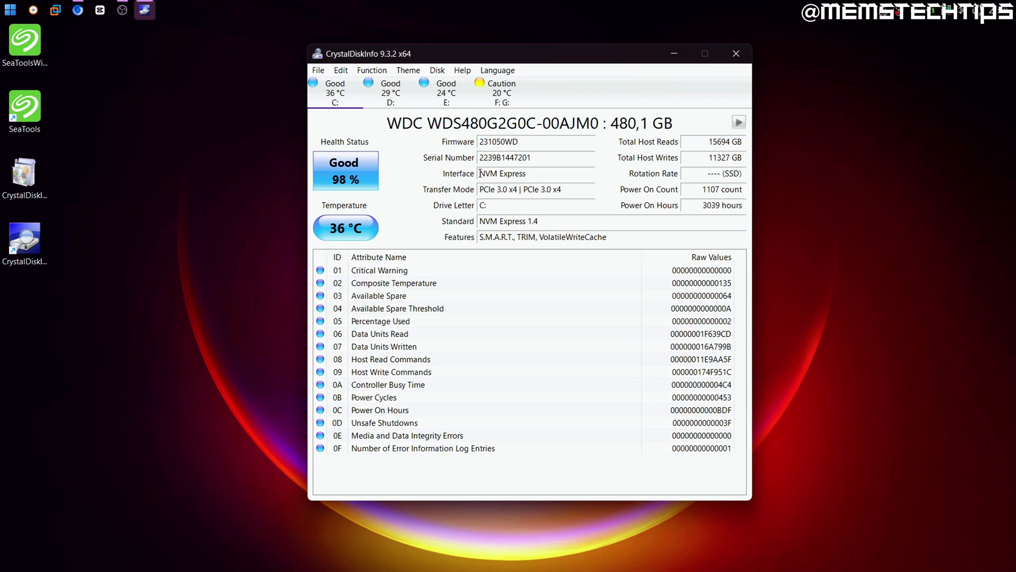
pyautogui.moveTo(480, 173); pyautogui.dragTo(567, 175)
pyautogui.click(542, 172)
# On the D: drive, point out the ST1000DM003 model, Serial ATA interface and 7200 RPM rotation rate
pyautogui.click(387, 91)
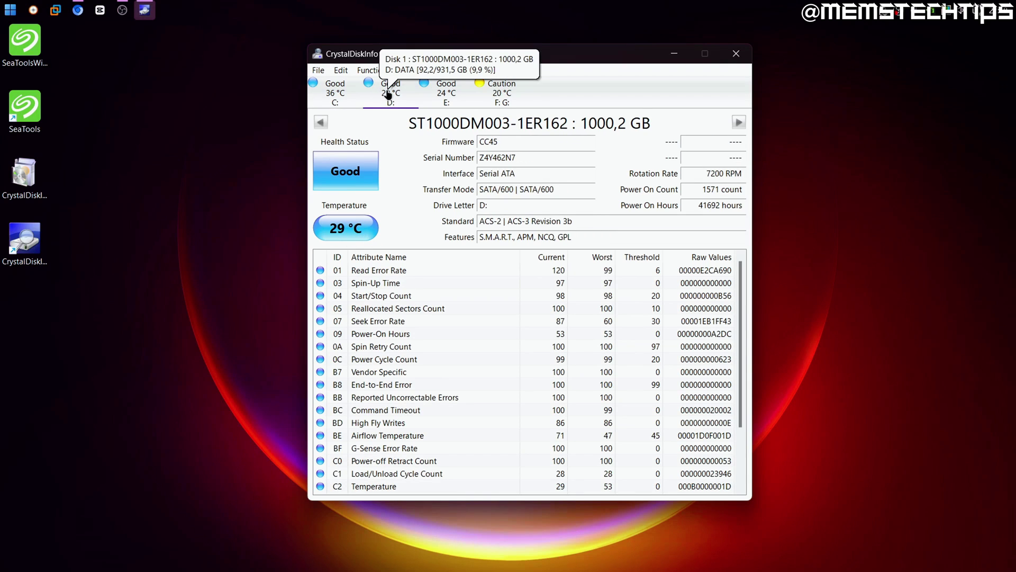
pyautogui.moveTo(409, 123); pyautogui.dragTo(513, 123)
pyautogui.click(426, 122)
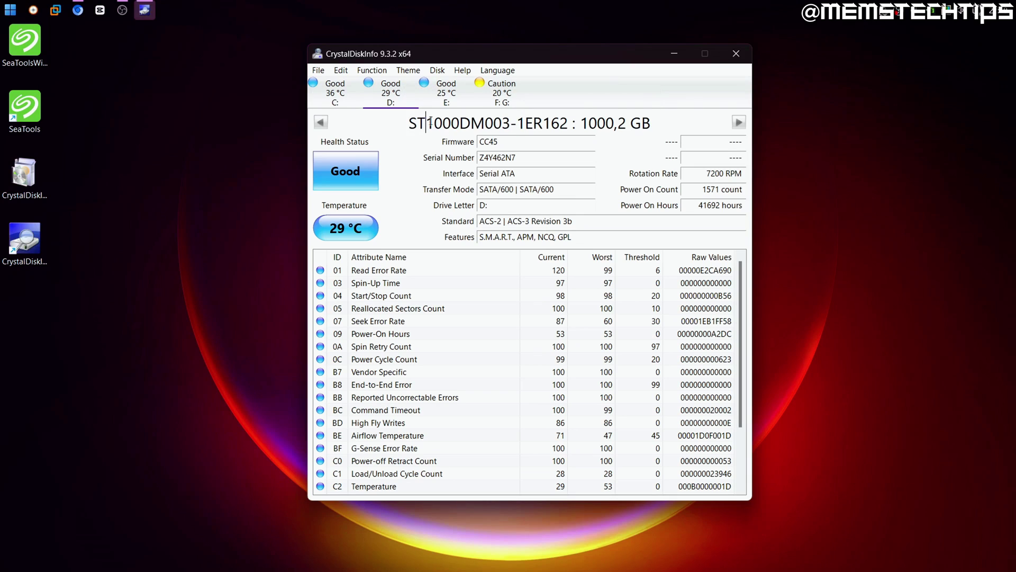
pyautogui.moveTo(520, 174); pyautogui.dragTo(471, 172)
pyautogui.moveTo(703, 172); pyautogui.dragTo(740, 175)
# On the E: SSD, point out Serial ATA, 3493 GB host reads, 9722 GB host writes and 6996 GB NAND writes
pyautogui.click(445, 94)
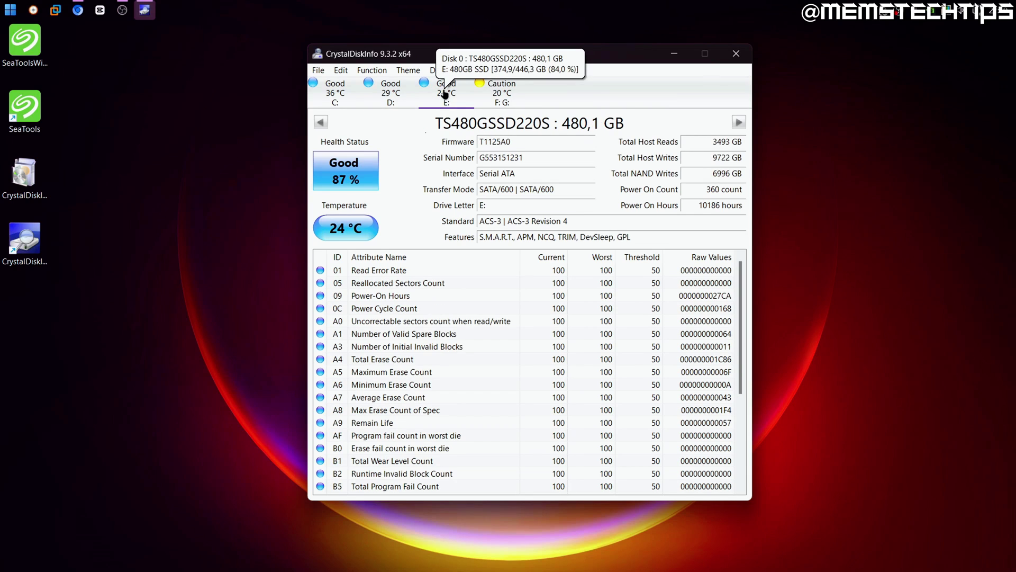
pyautogui.moveTo(511, 173); pyautogui.dragTo(476, 170)
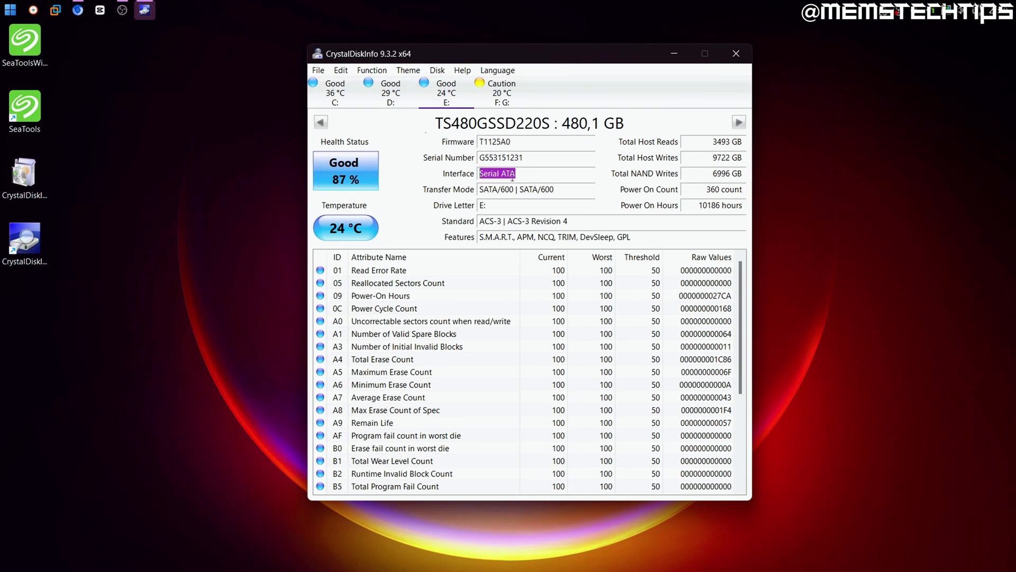
pyautogui.moveTo(488, 125); pyautogui.dragTo(516, 126)
pyautogui.click(703, 142)
pyautogui.moveTo(703, 142); pyautogui.dragTo(744, 175)
pyautogui.click(713, 174)
pyautogui.click(390, 95)
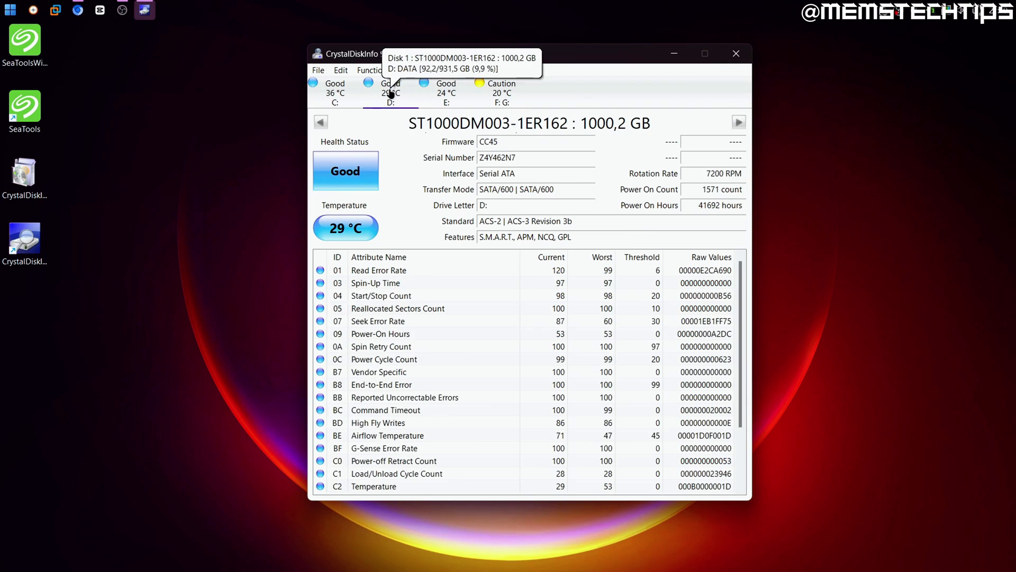
pyautogui.click(454, 98)
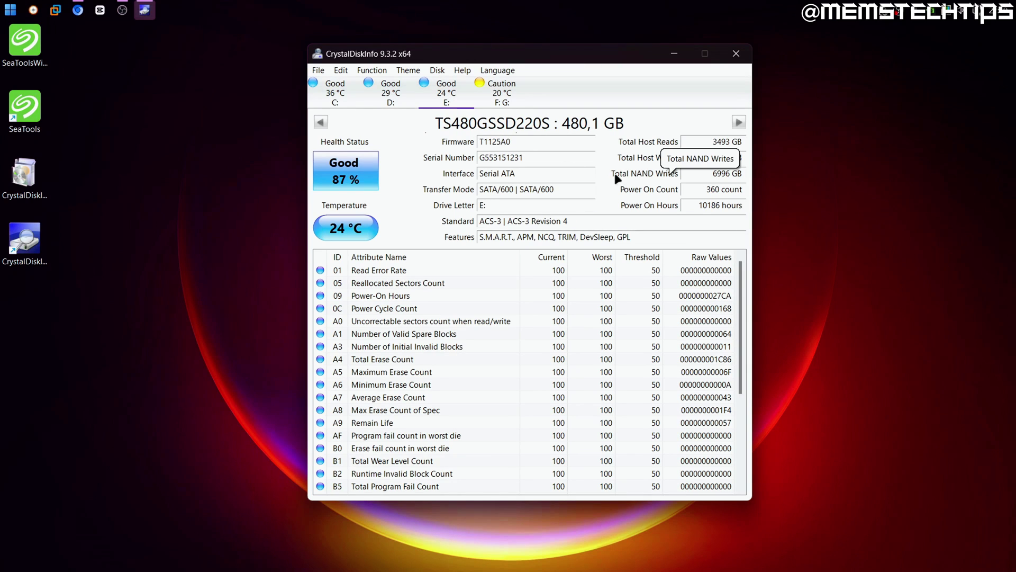
pyautogui.moveTo(698, 177); pyautogui.dragTo(748, 175)
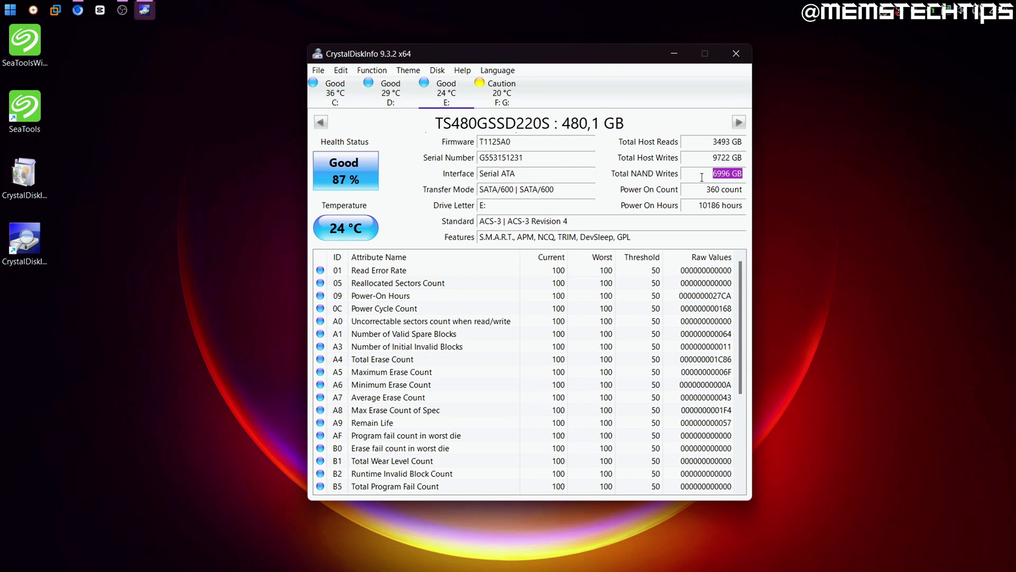
# Cycle through C:, D: and E:, ending on the Caution-rated F: G: USB drive
pyautogui.click(336, 93)
pyautogui.click(391, 94)
pyautogui.click(446, 94)
pyautogui.click(500, 87)
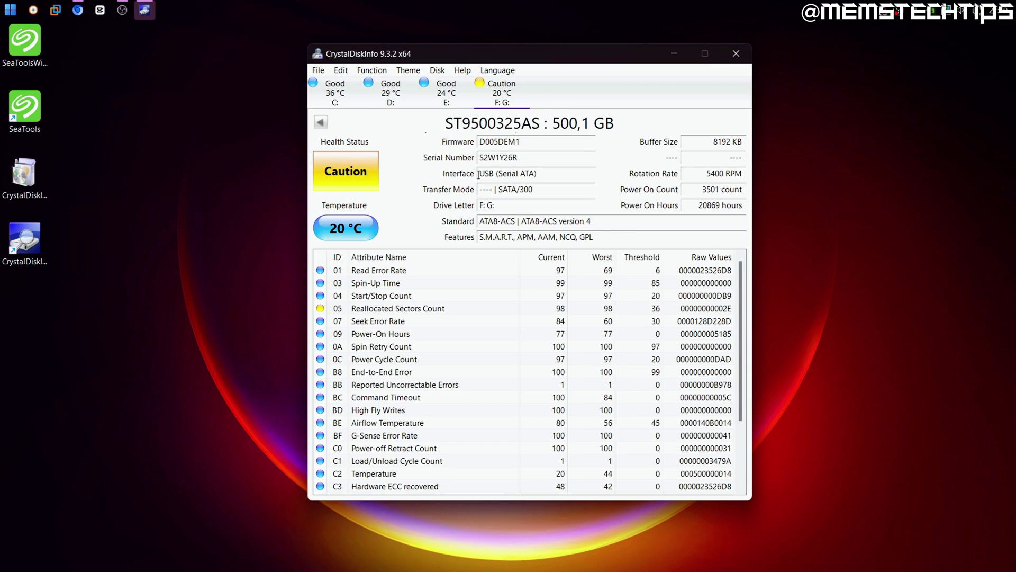
# Point out the USB and Serial ATA parts of the F: G: drive's interface value
pyautogui.moveTo(480, 173)
pyautogui.mouseDown()
pyautogui.moveTo(502, 173)
pyautogui.moveTo(478, 173)
pyautogui.mouseUp()
pyautogui.click(540, 173)
pyautogui.click(499, 174)
# Select the 01 Read Error Rate, 05 Reallocated Sectors, C5 Pending and C6 Uncorrectable attributes
pyautogui.click(409, 269)
pyautogui.scroll(-3, 450, 296)
pyautogui.scroll(3, 439, 304)
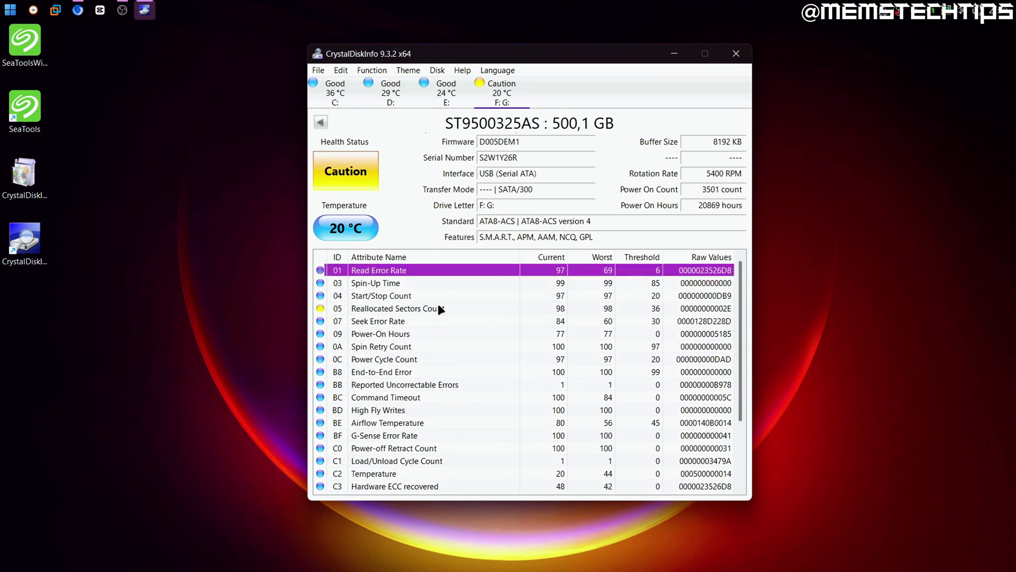
pyautogui.click(374, 308)
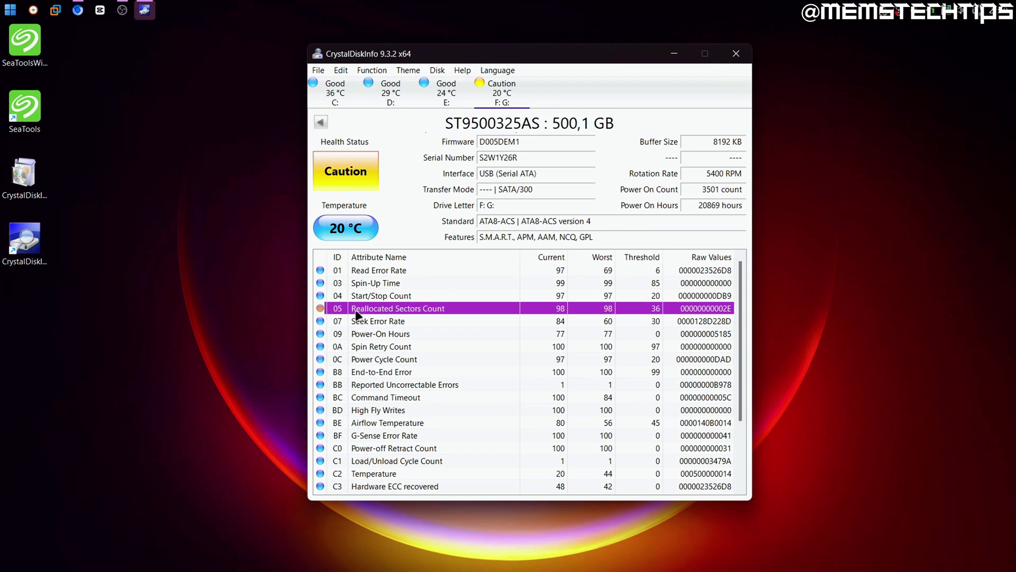
pyautogui.scroll(-3, 462, 310)
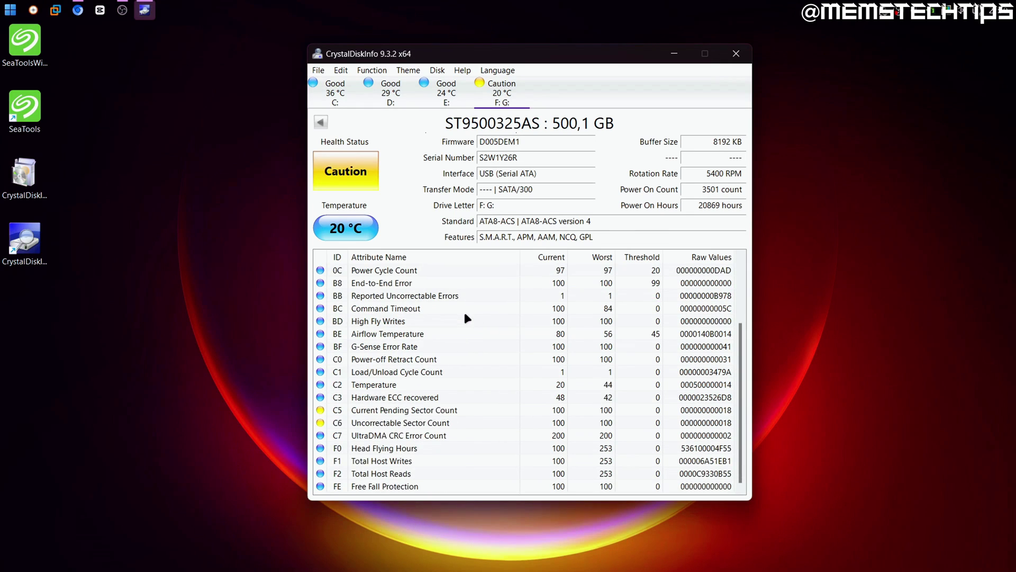
pyautogui.click(463, 412)
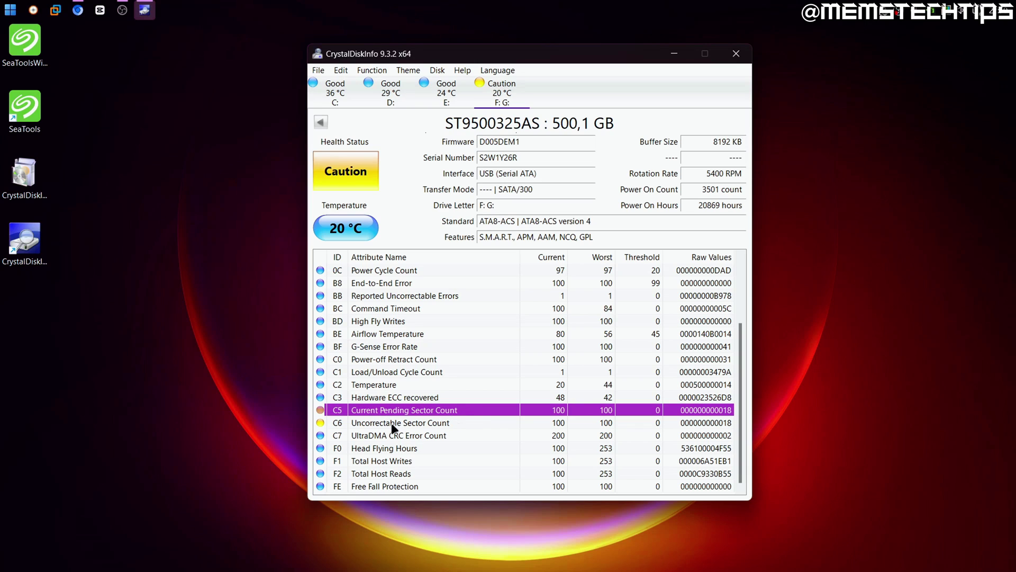
pyautogui.click(395, 428)
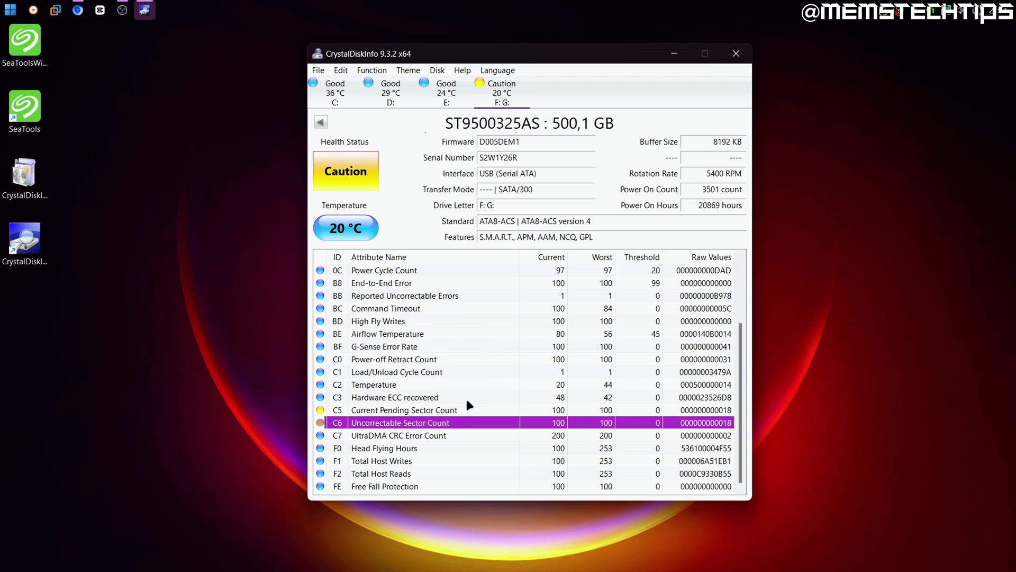
pyautogui.scroll(2, 464, 404)
pyautogui.scroll(1, 463, 408)
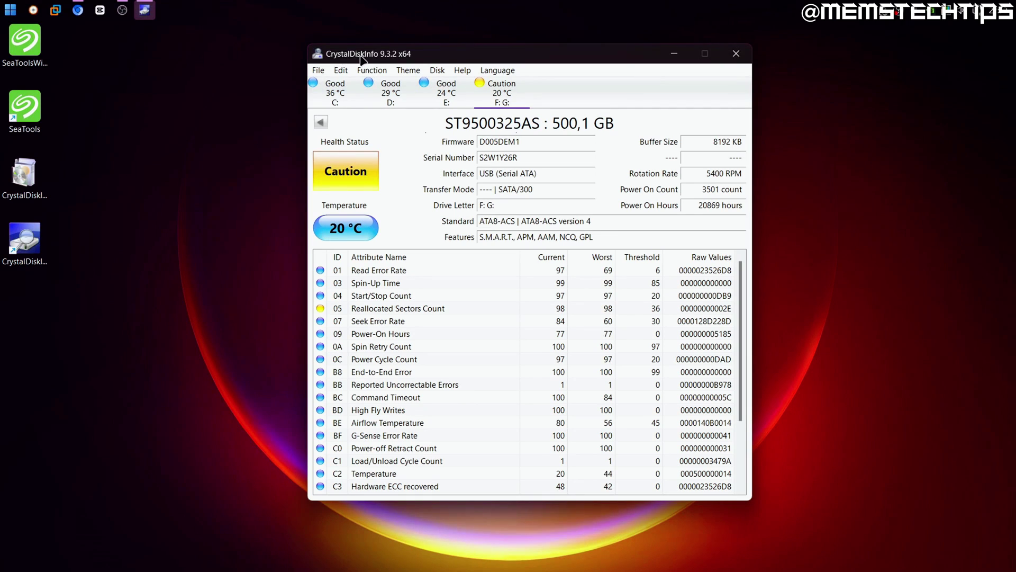
# Check the C: and D: drives, return to F: G:, then close CrystalDiskInfo
pyautogui.click(330, 95)
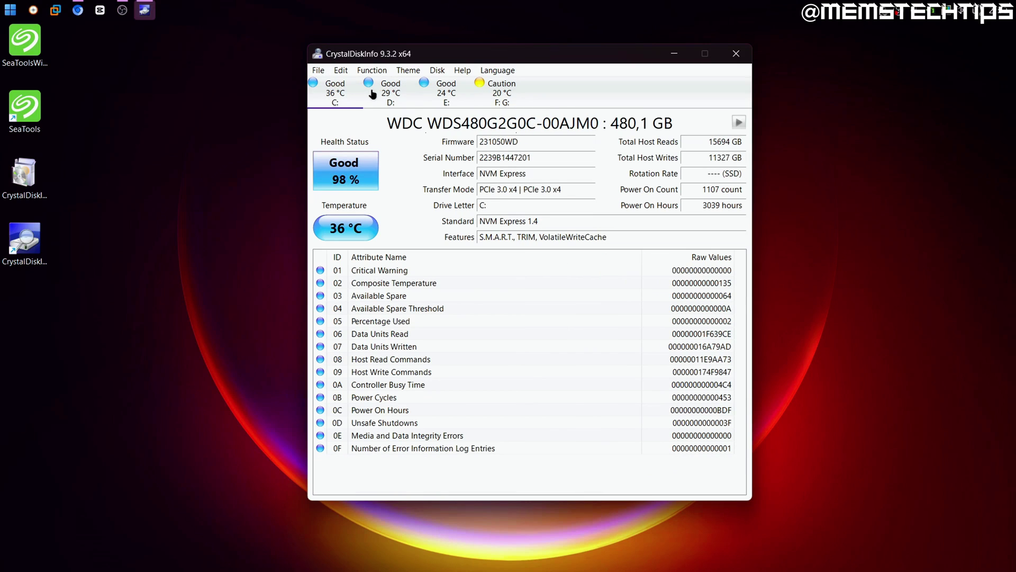
pyautogui.click(382, 94)
pyautogui.click(493, 94)
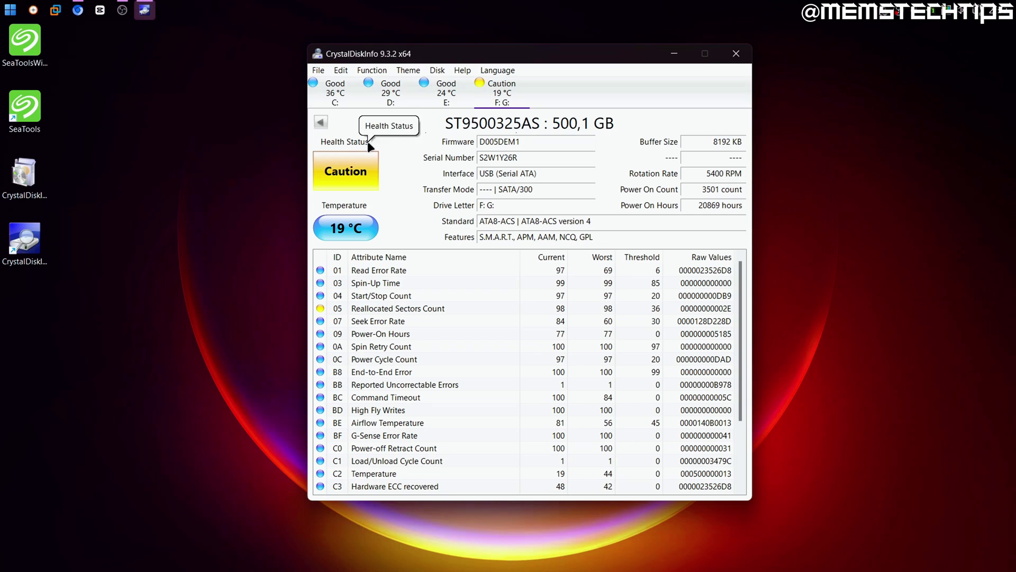
pyautogui.click(736, 54)
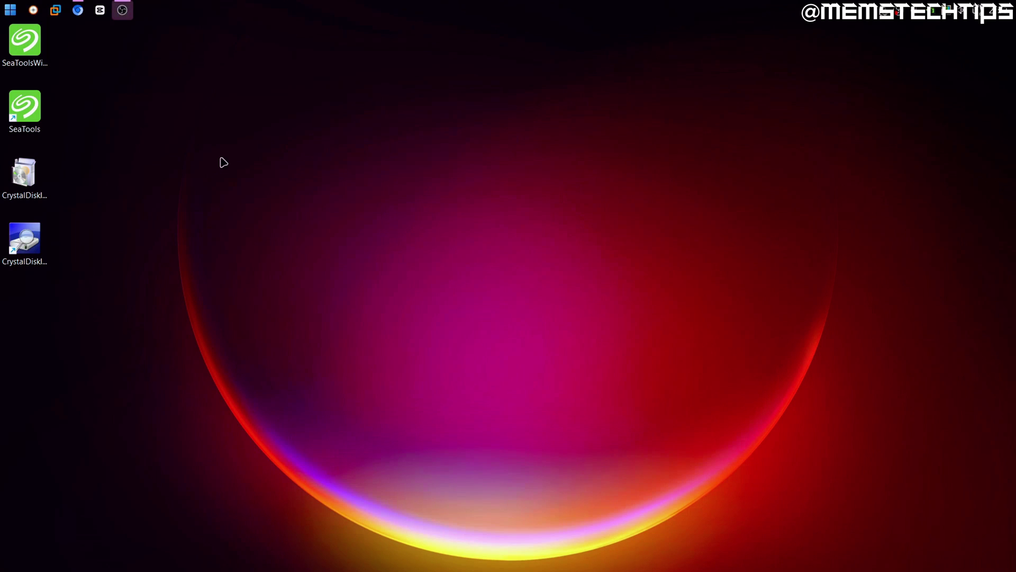
# Launch SeaTools from its desktop icon and show the Utility tools
pyautogui.doubleClick(42, 108)
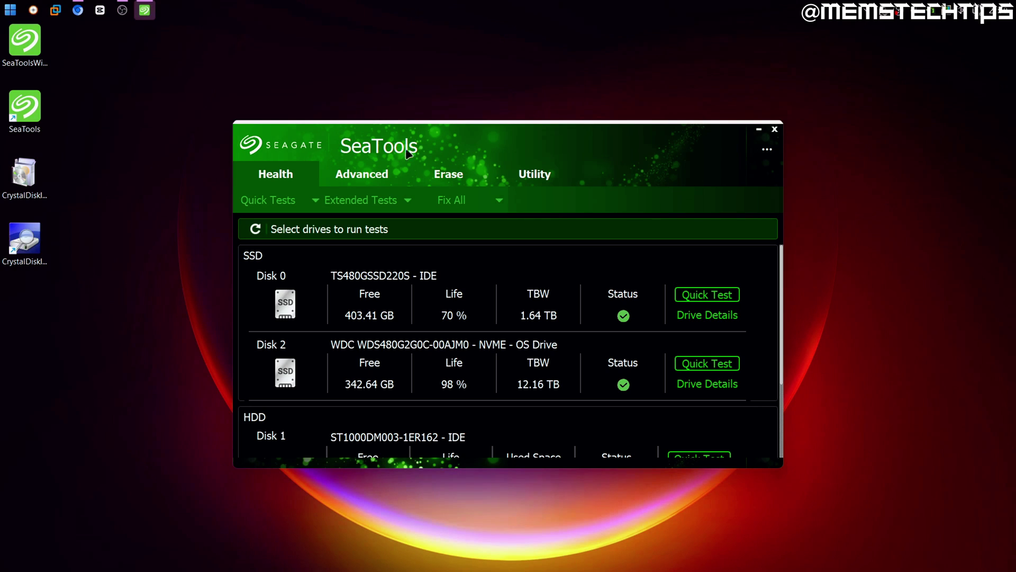
pyautogui.click(540, 176)
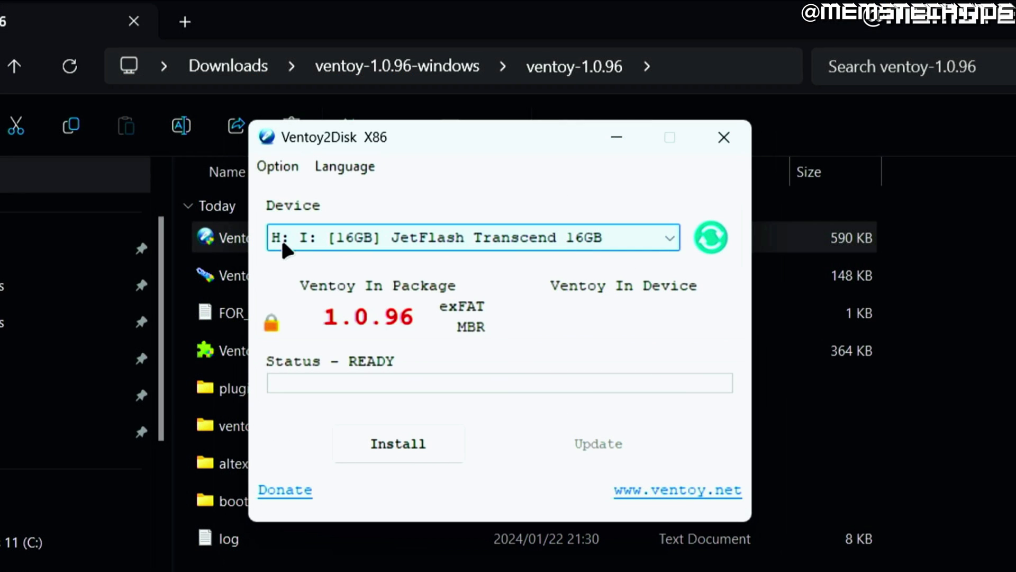
# Install Ventoy onto the 16GB JetFlash Transcend drive, accept formatting, then list all programs
pyautogui.click(583, 236)
pyautogui.click(587, 259)
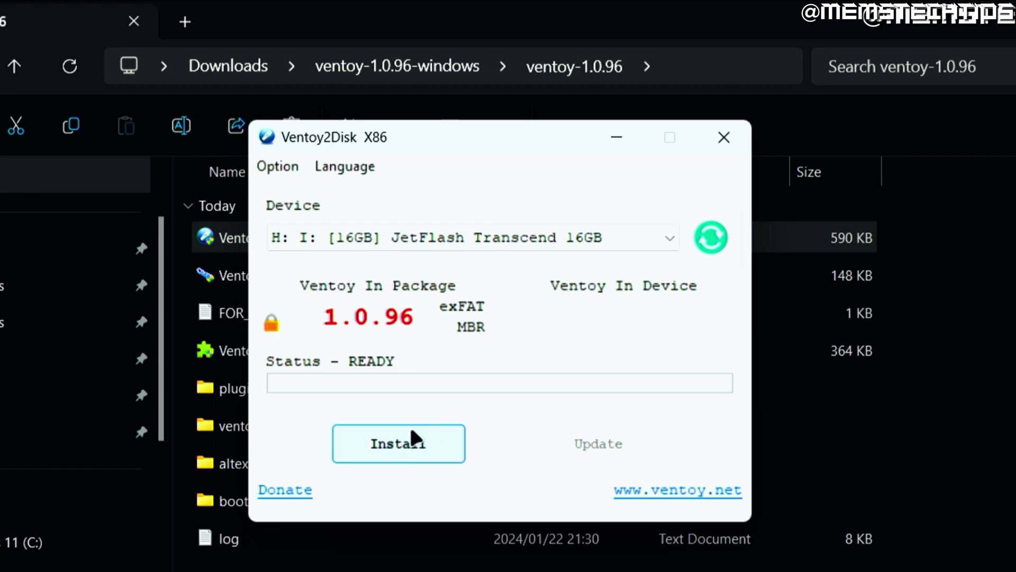
pyautogui.click(443, 445)
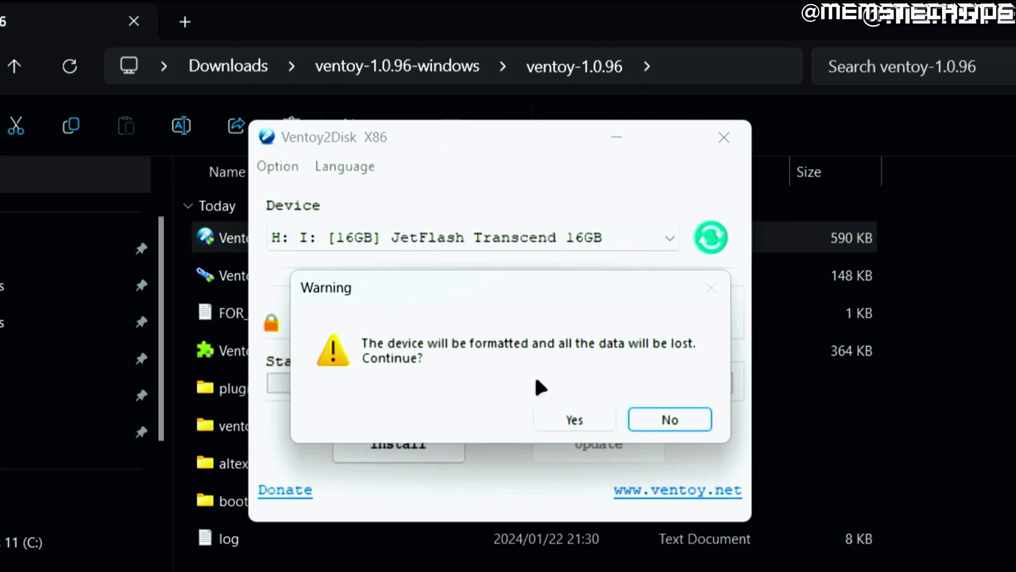
pyautogui.click(595, 419)
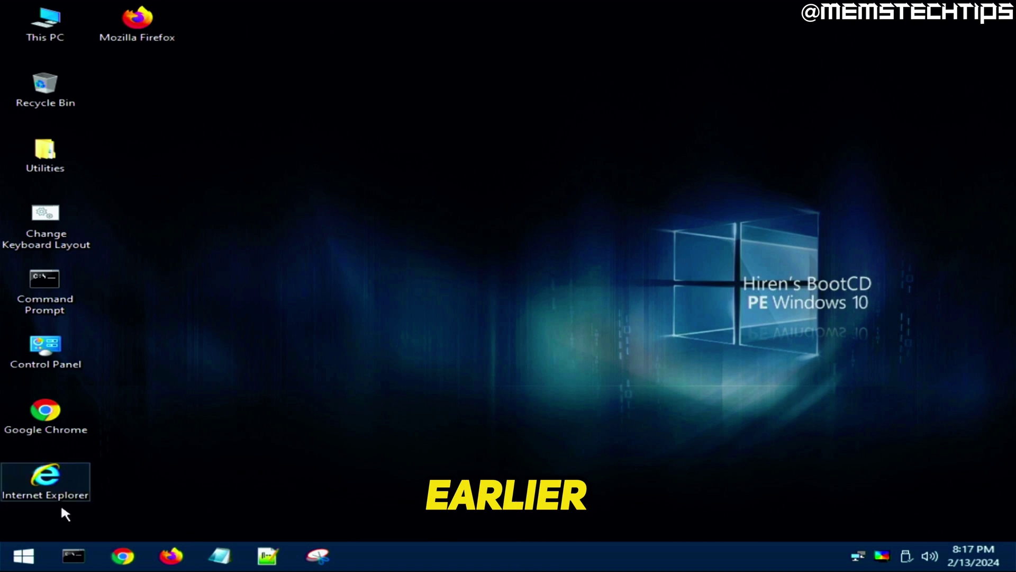
pyautogui.click(19, 554)
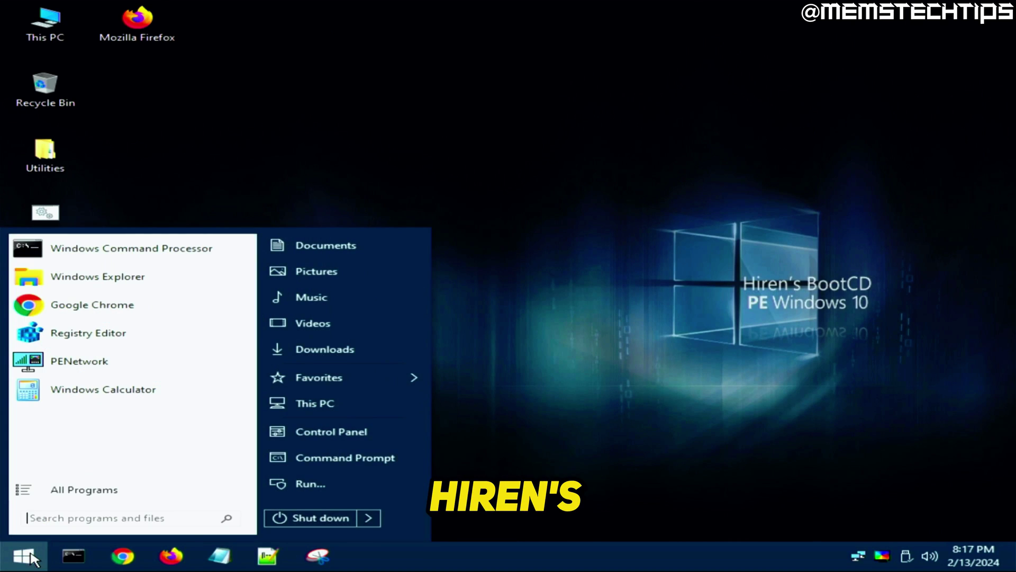
pyautogui.click(73, 491)
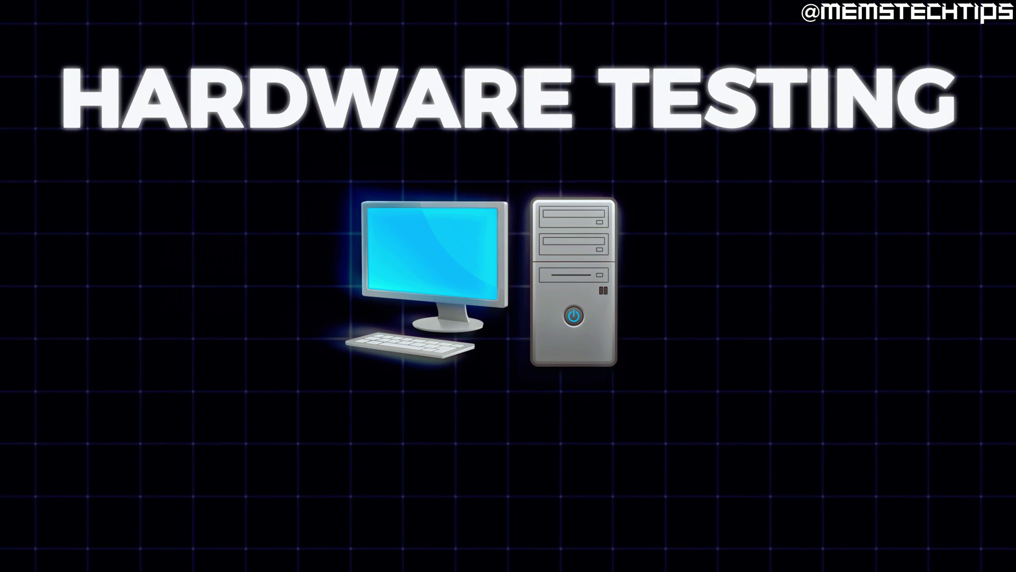